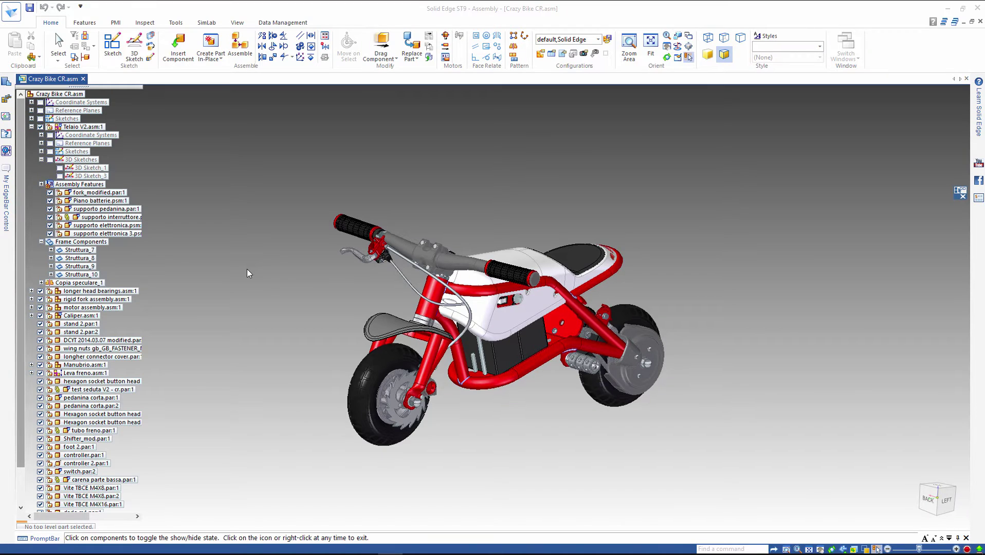
Send the Crazy Bike assembly from Solid Edge to SimLab Composer with Link Render
mouse_move(246, 273)
middle_down()
mouse_move(293, 280)
mouse_move(237, 265)
middle_up()
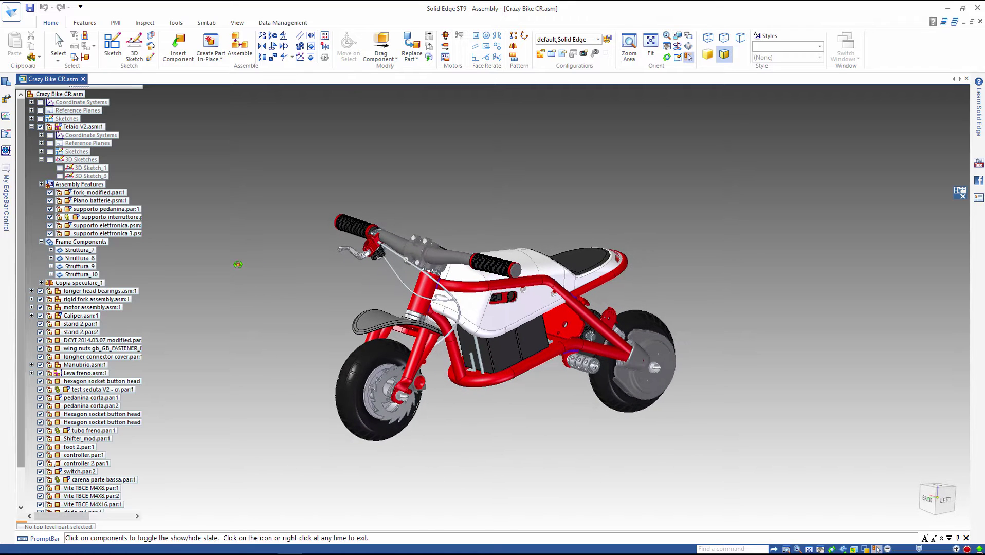
mouse_move(771, 334)
middle_down()
mouse_move(726, 341)
mouse_move(795, 335)
mouse_move(773, 341)
middle_up()
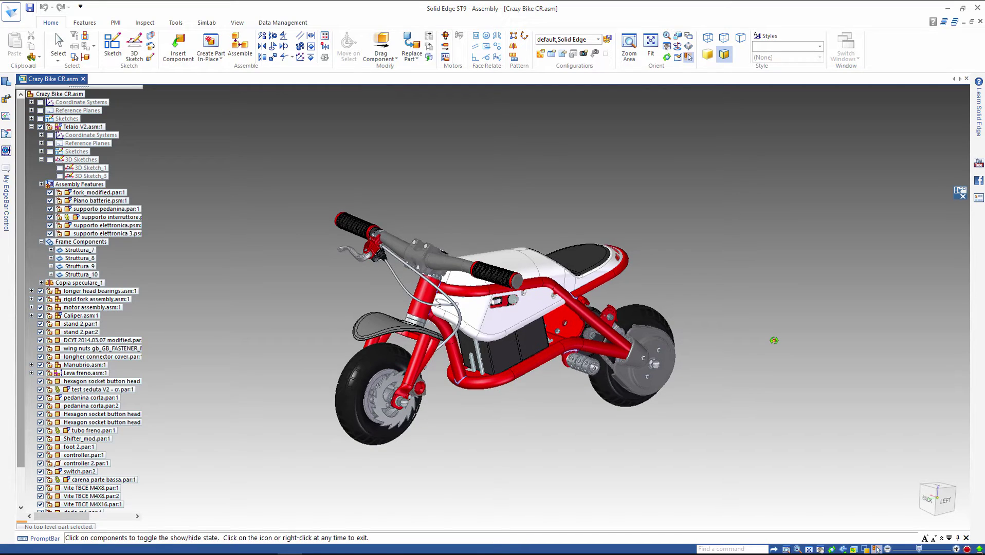
click(207, 22)
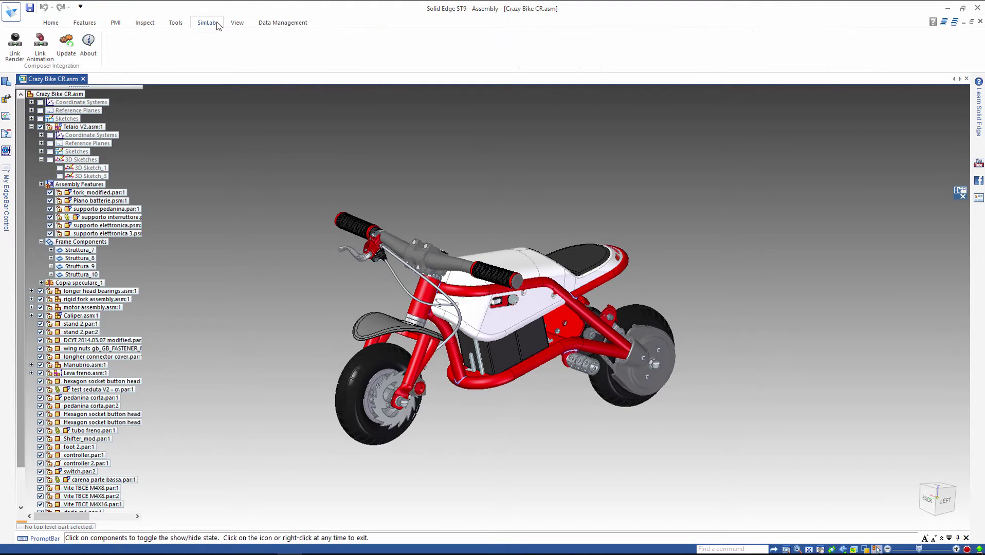
click(9, 46)
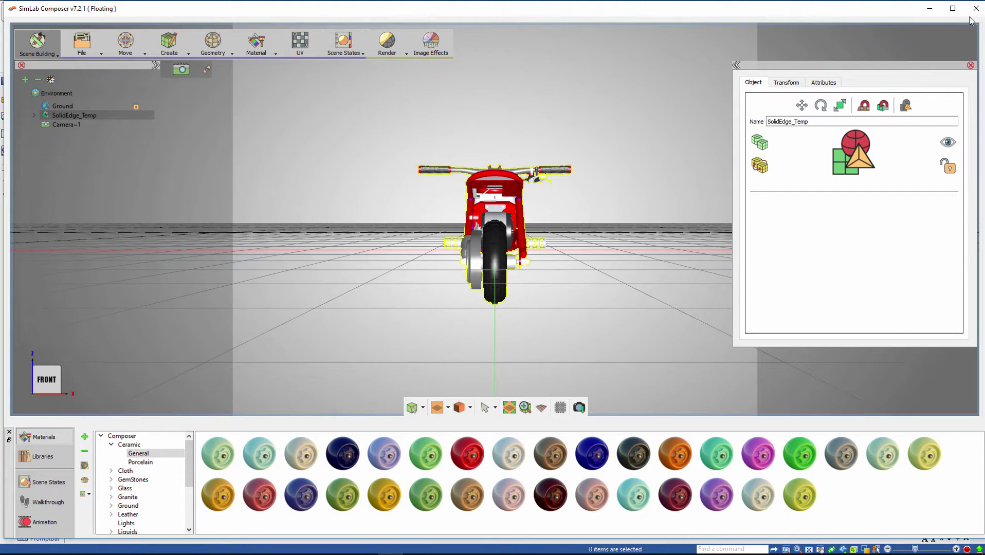
click(955, 9)
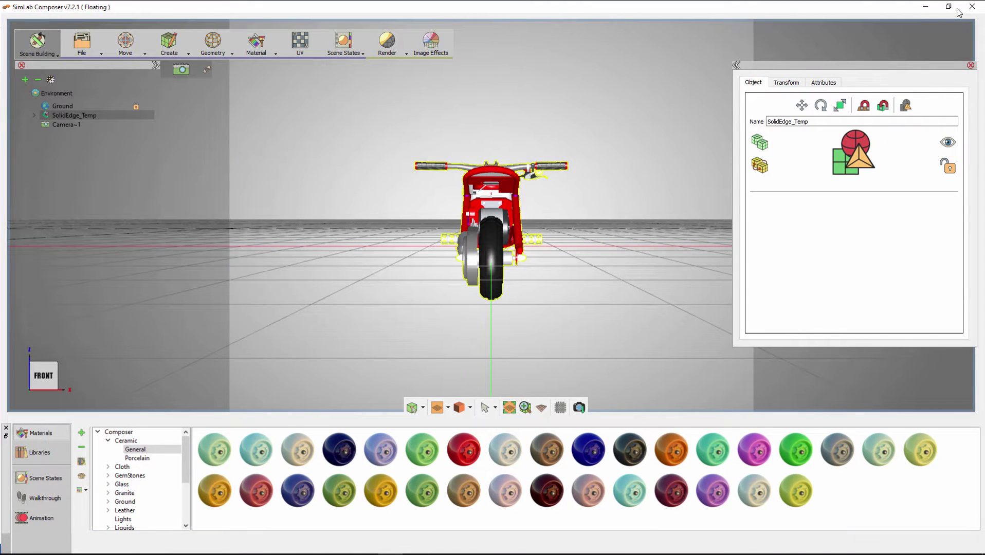
click(957, 9)
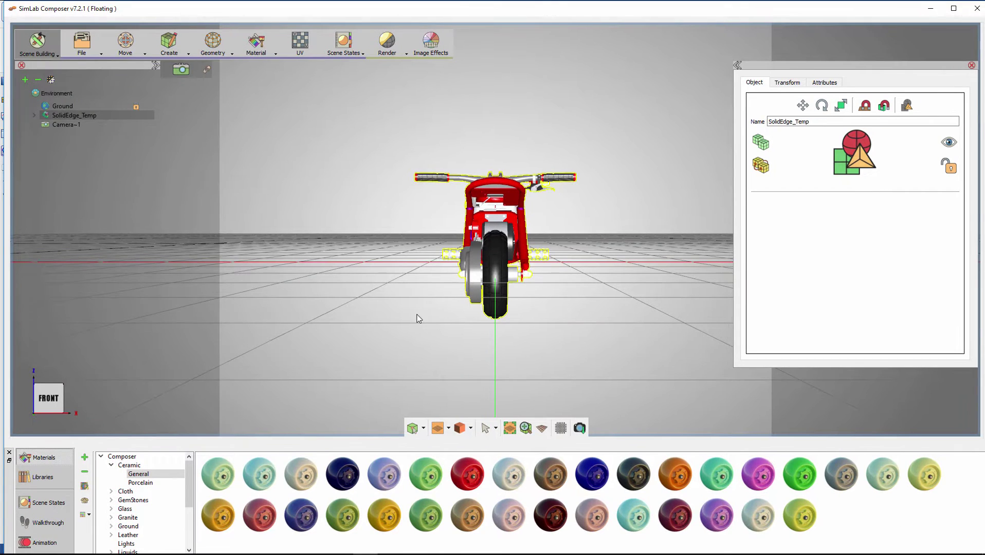
Frame the motorcycle in a three-quarter front view and preview it with real-time rendering
middle_drag(427, 316, 548, 376)
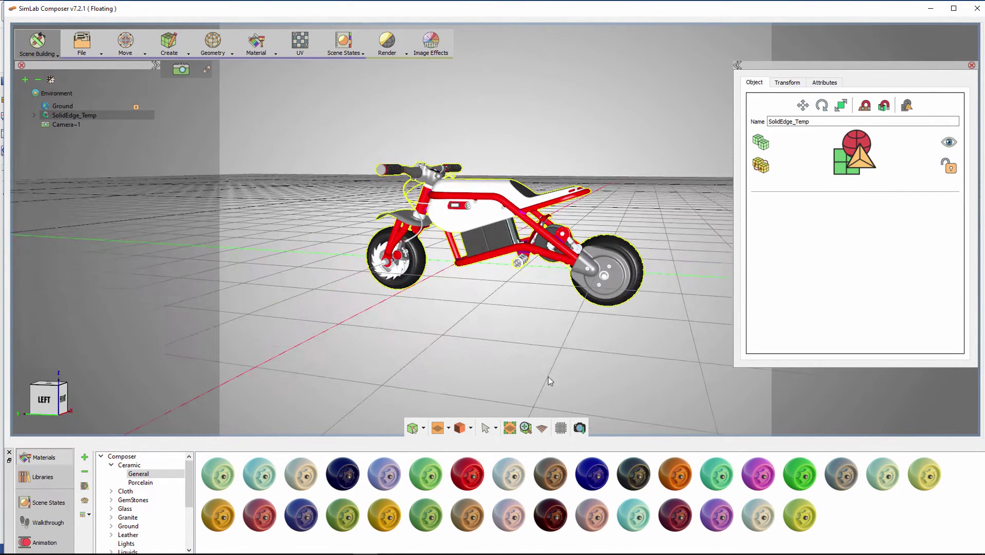
drag(547, 381, 486, 350)
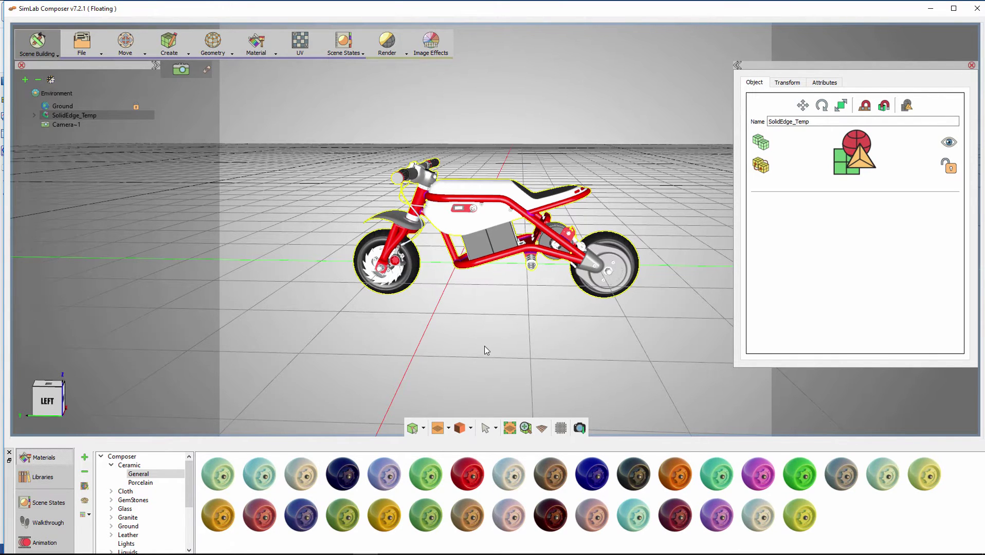
drag(485, 350, 507, 324)
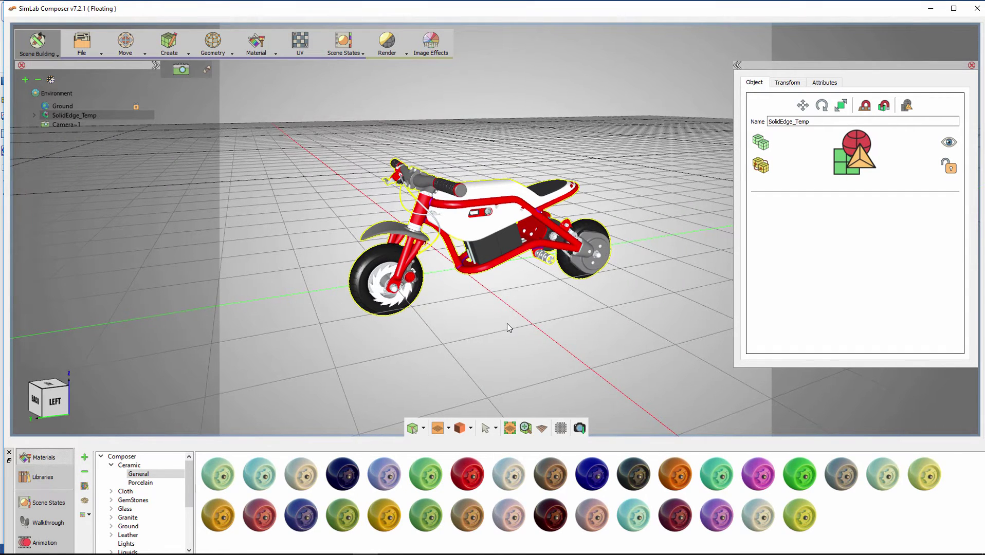
click(507, 324)
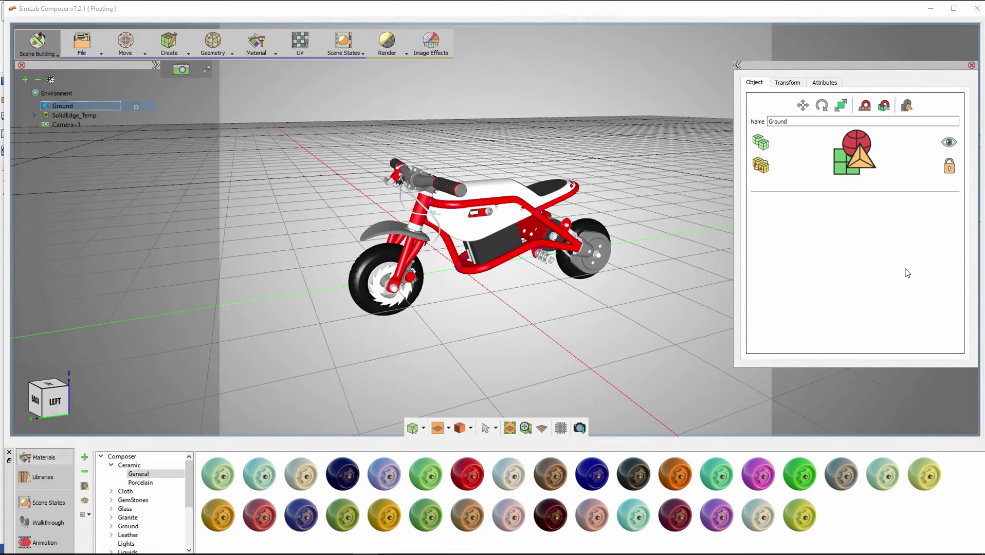
key(r)
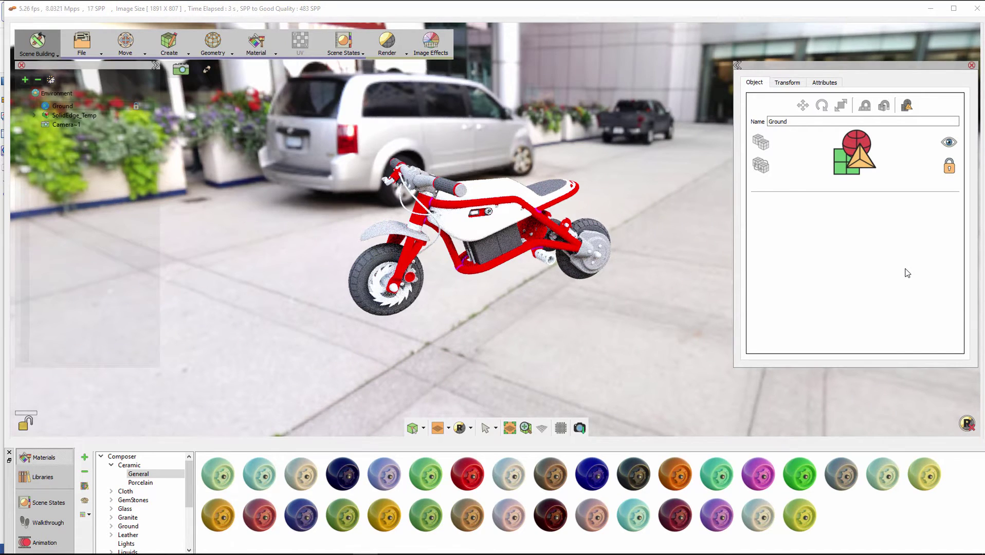
click(495, 428)
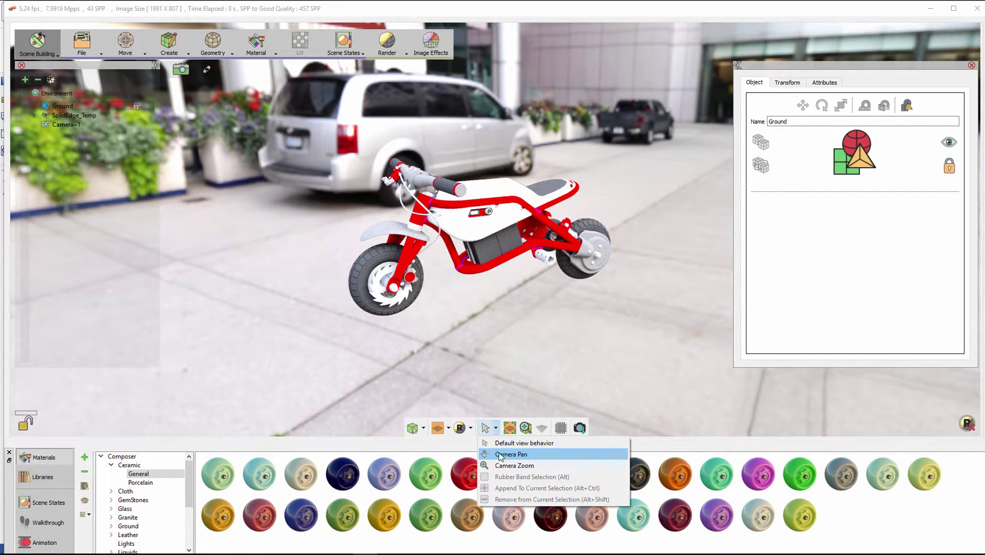
click(509, 454)
drag(514, 348, 521, 381)
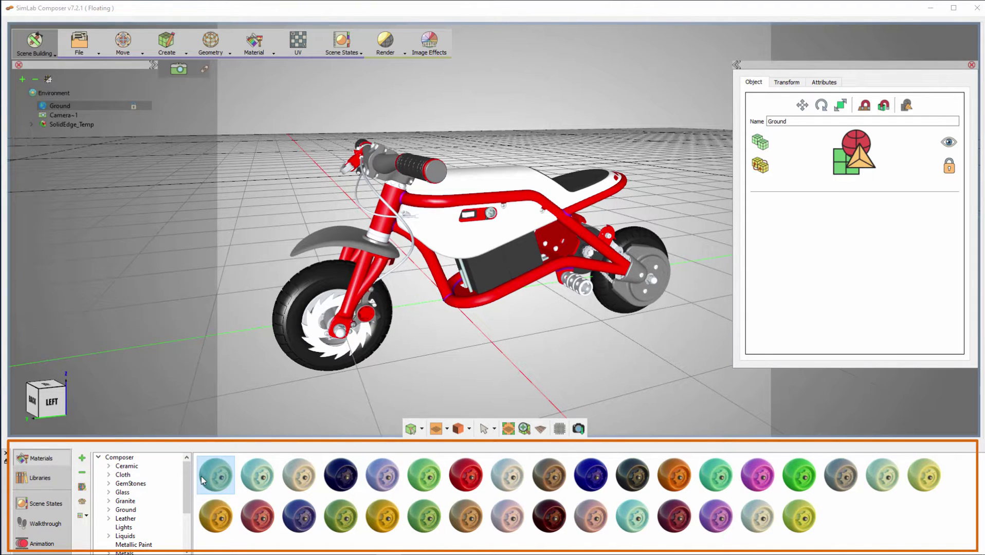
Apply the red metal from the General metals to the bike frame and to the ring on the handlebar grip
drag(186, 478, 187, 478)
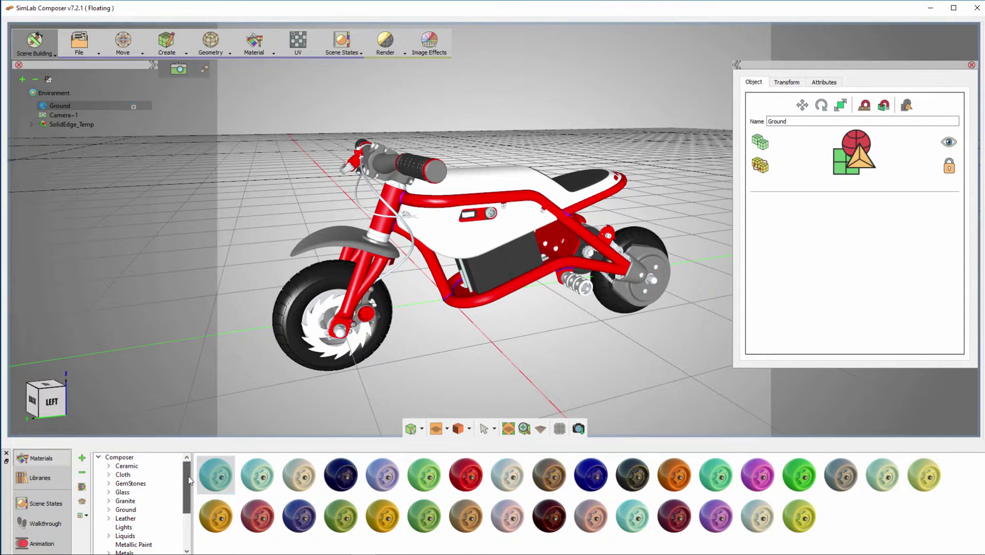
drag(187, 479, 186, 493)
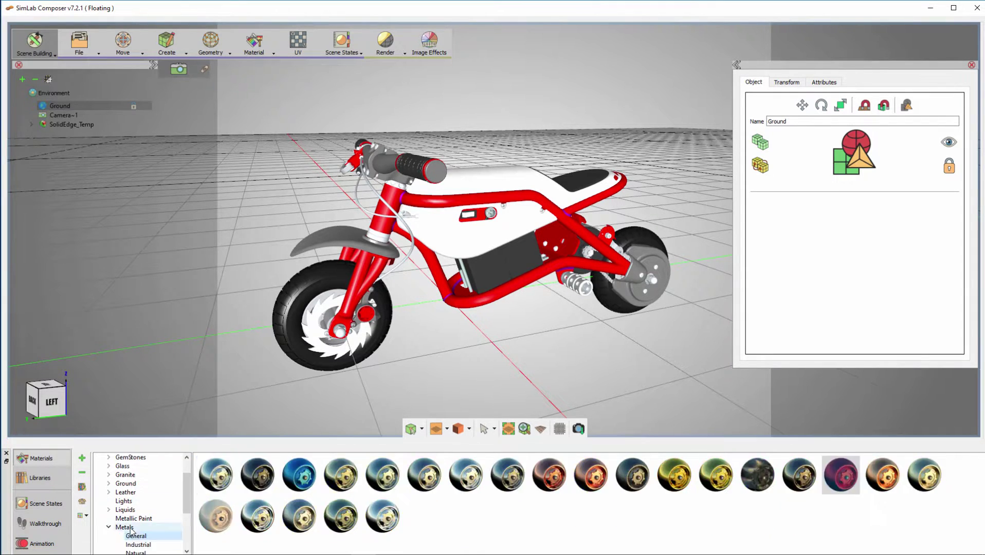
drag(847, 481, 472, 303)
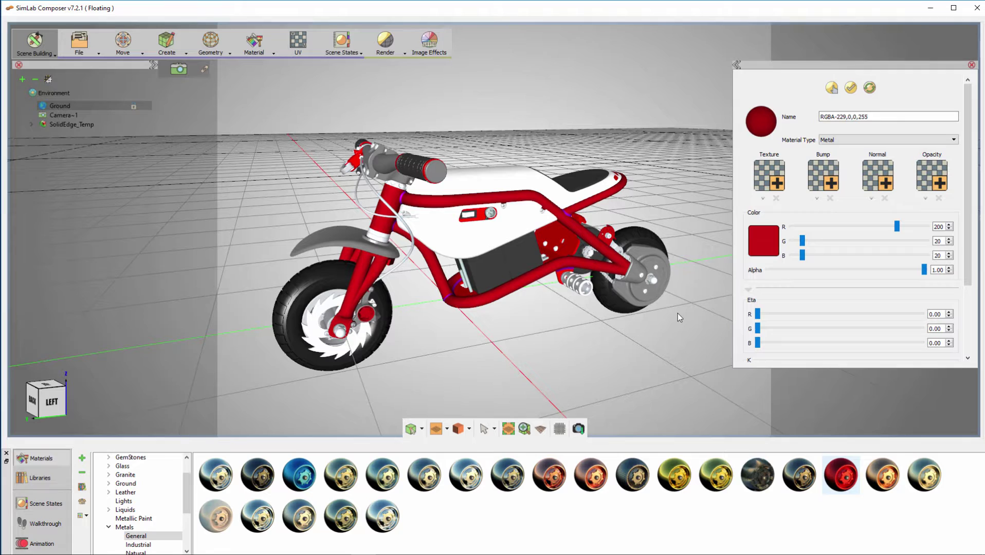
click(833, 472)
drag(833, 469, 427, 180)
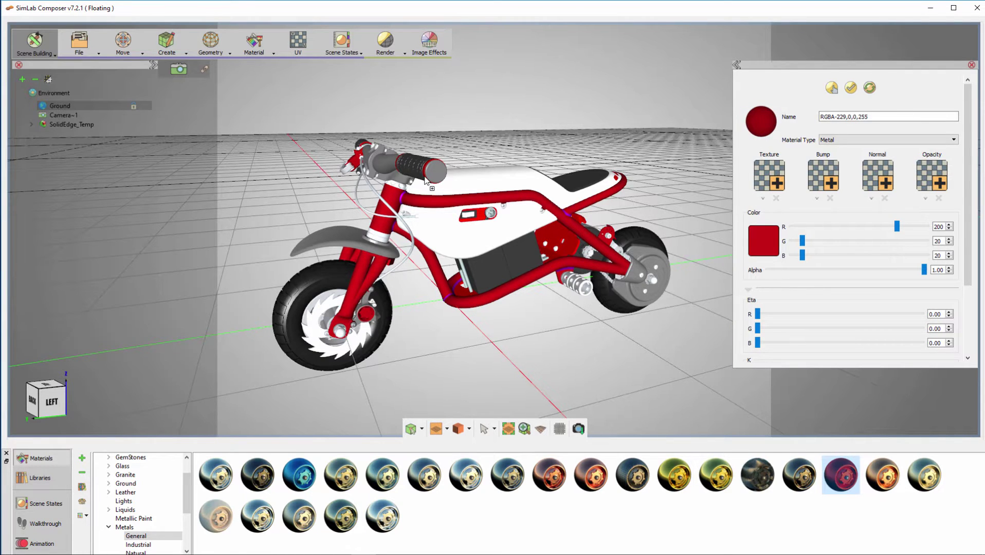
Apply a grey metal from the General metals to the front brake disc and bring its roughness setting into view
middle_drag(471, 366, 468, 358)
click(342, 358)
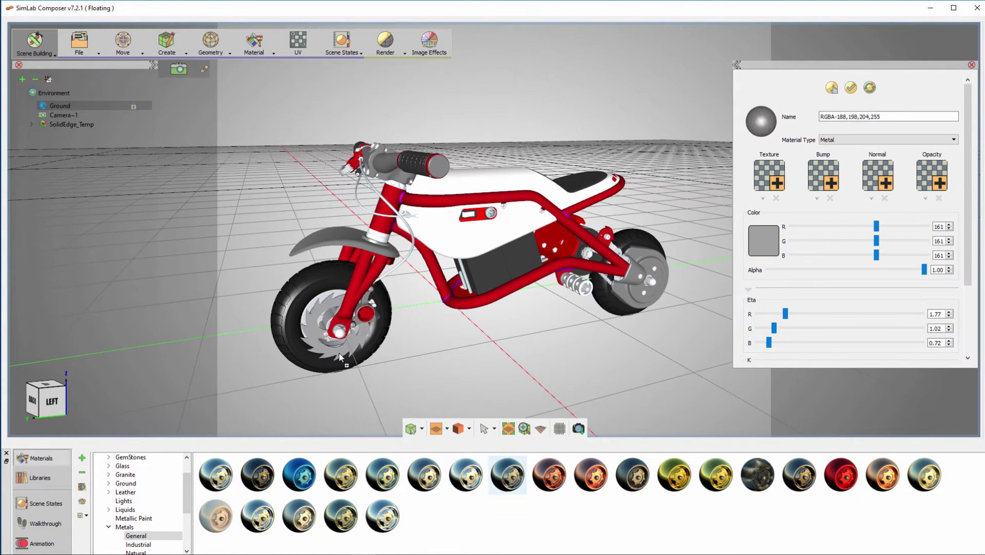
scroll(950, 196, down, 3)
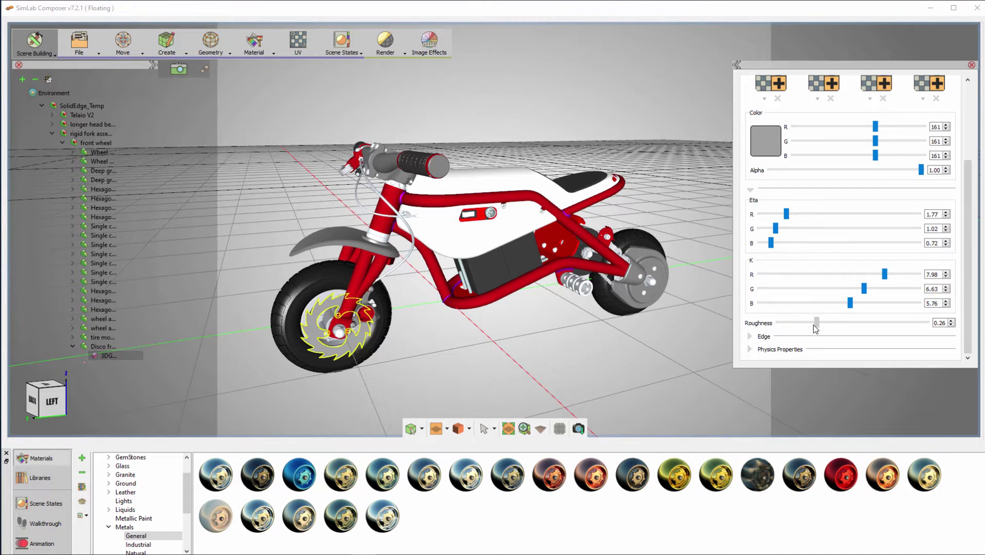
Apply Black Chrome from the General metals to the handlebar and the front fender
drag(434, 350, 458, 199)
click(417, 169)
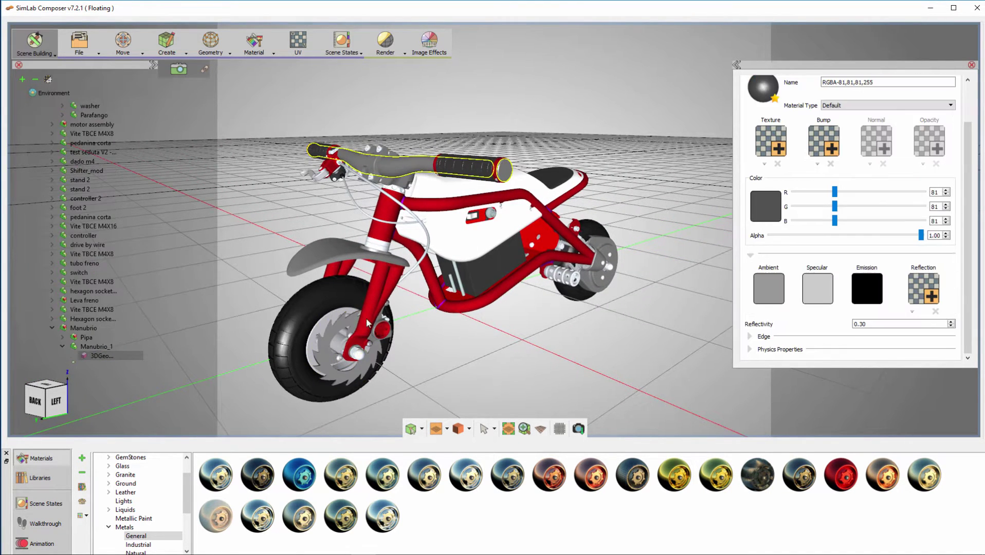
drag(260, 477, 307, 260)
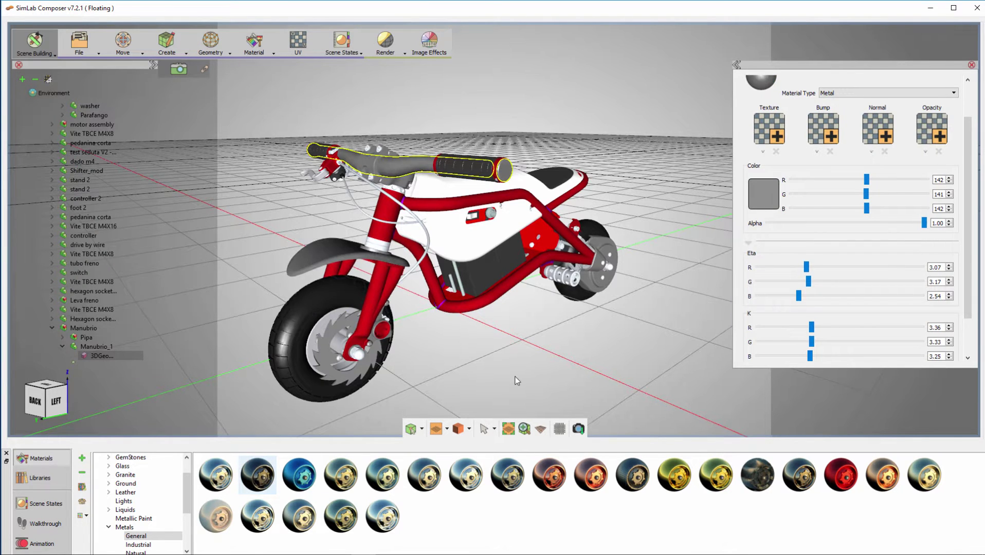
Set the material type of the white side and upper body panels to Plastic
drag(514, 376, 485, 334)
click(460, 240)
click(853, 106)
click(534, 191)
click(873, 105)
click(847, 170)
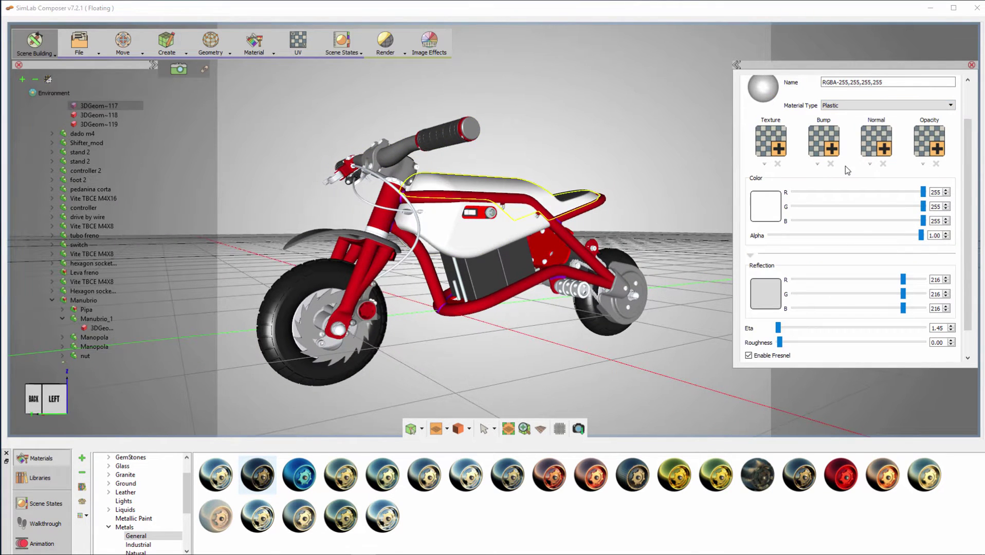
Apply Clear Rubber Black from the General rubbers to the tyres and turn on real-time rendering
scroll(139, 503, down, 3)
click(109, 527)
click(136, 535)
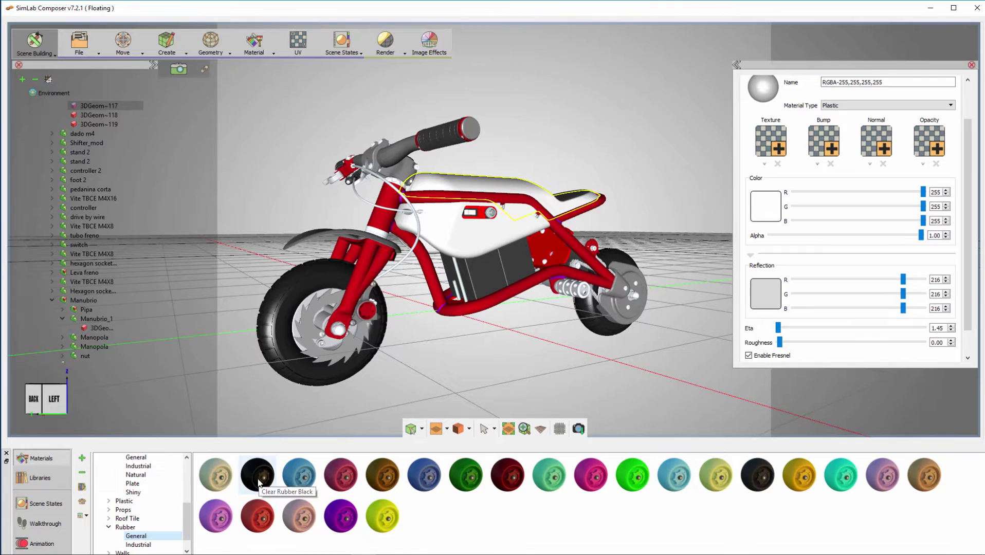
mouse_move(257, 475)
mouse_down()
mouse_move(282, 349)
mouse_move(589, 309)
mouse_up()
key(r)
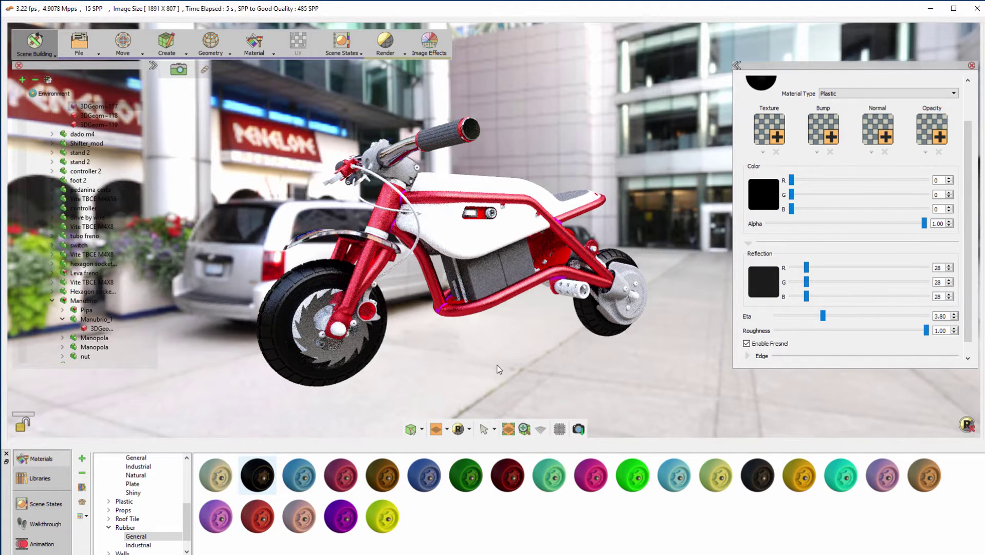
Set the roughness of the handlebar's Black Chrome material to 0.42
drag(588, 306, 423, 214)
click(391, 161)
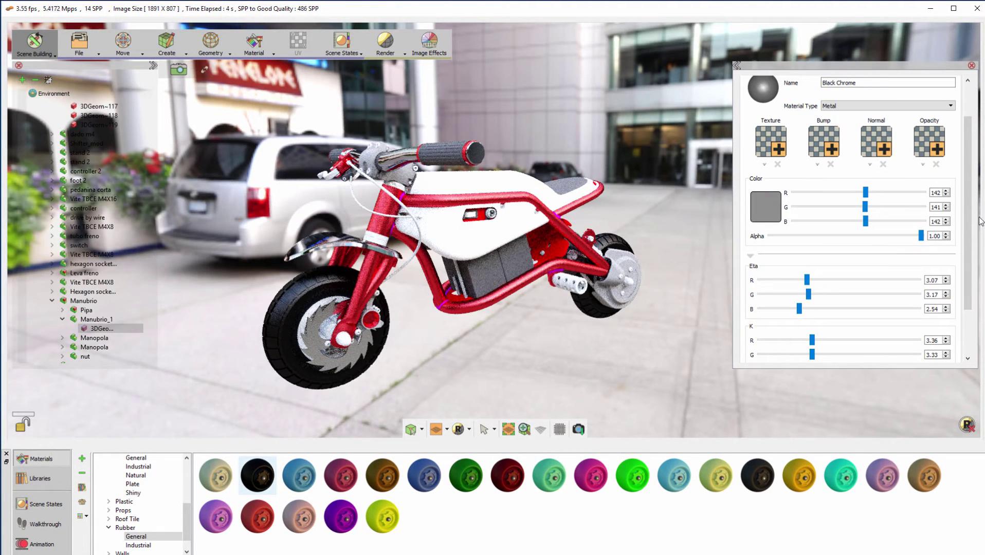
scroll(835, 364, down, 2)
drag(785, 323, 840, 323)
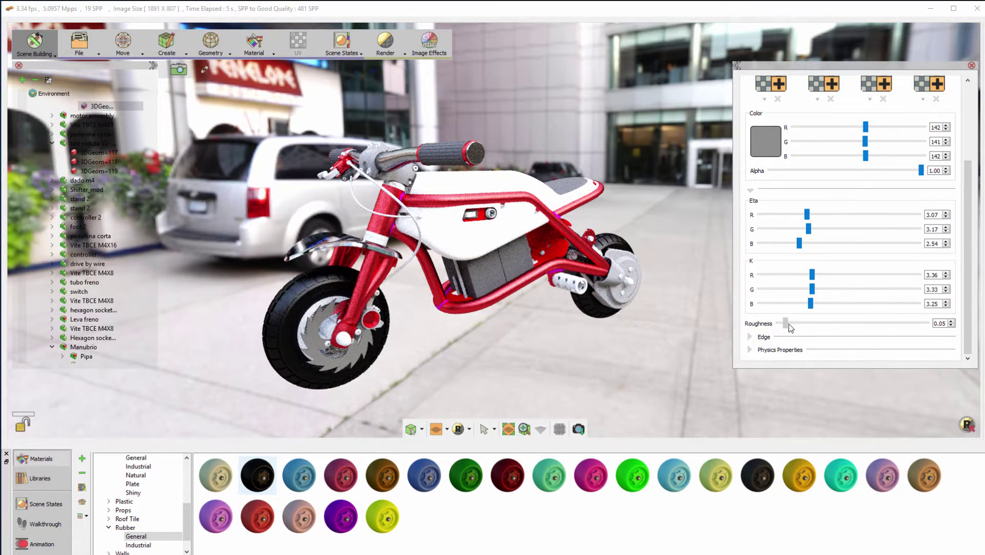
drag(827, 328, 840, 331)
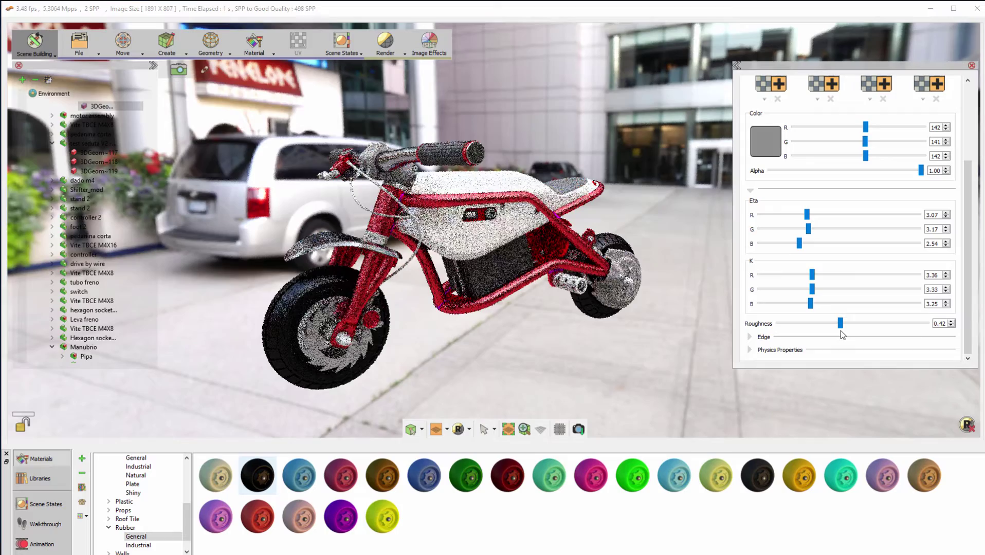
Lighten the front tyre's rubber colour to #0f0f0f
mouse_move(428, 331)
mouse_down()
mouse_move(467, 337)
mouse_move(429, 345)
mouse_up()
click(285, 347)
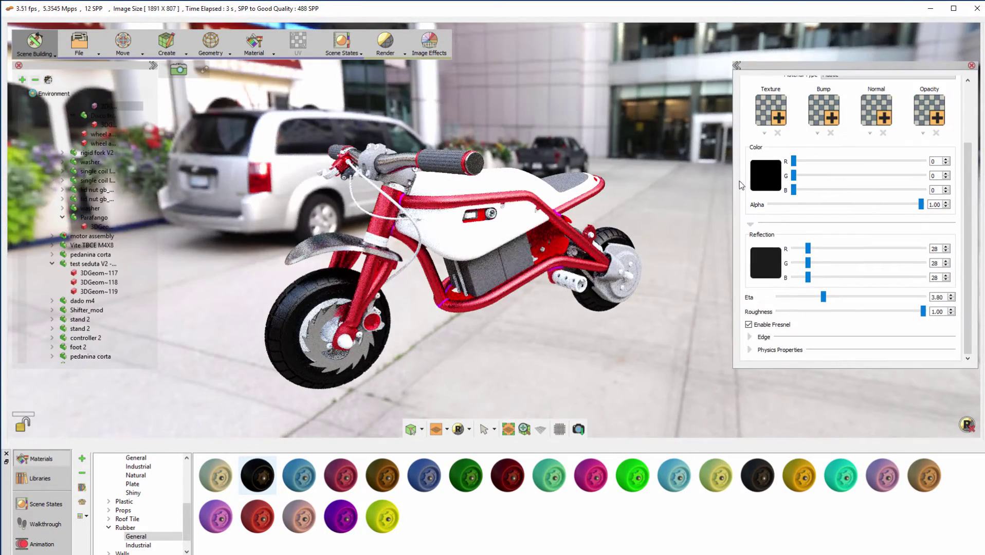
click(765, 172)
click(974, 223)
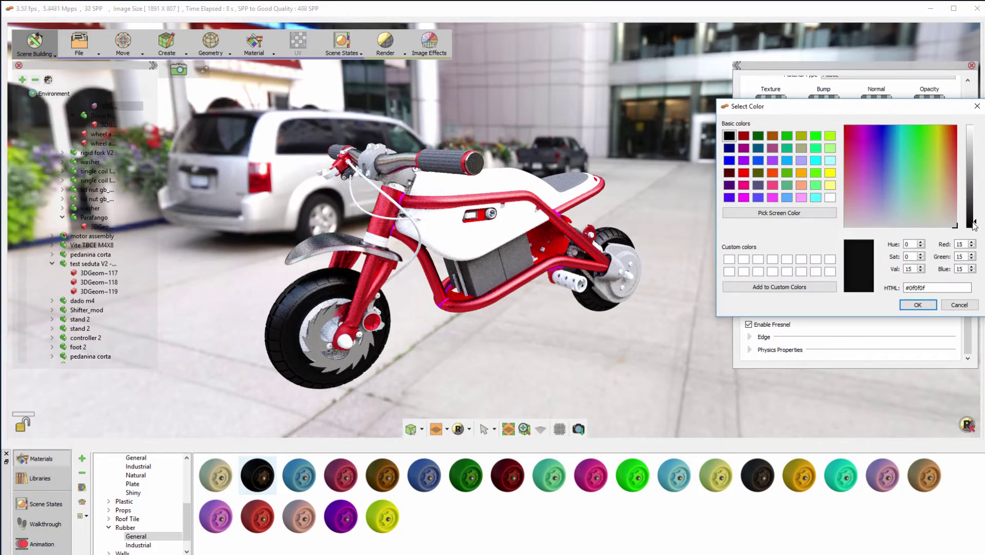
click(918, 307)
Set the rear tyre's rubber colour to a very dark grey with RGB 16, 16, 16
click(607, 307)
click(768, 184)
click(970, 221)
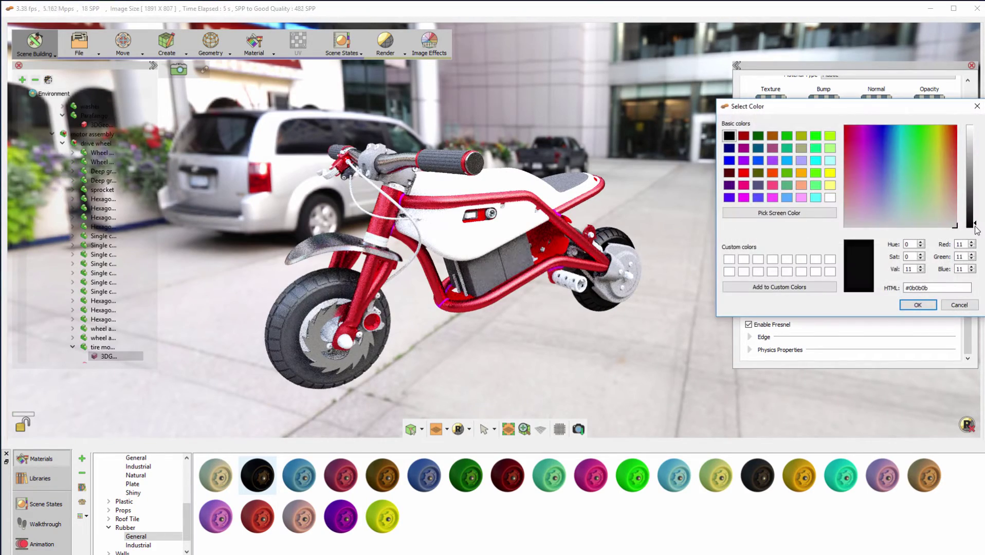
click(918, 309)
Apply a light silver metal from the General metals to the steering head tube and the purple joints of the frame
middle_drag(494, 349, 450, 383)
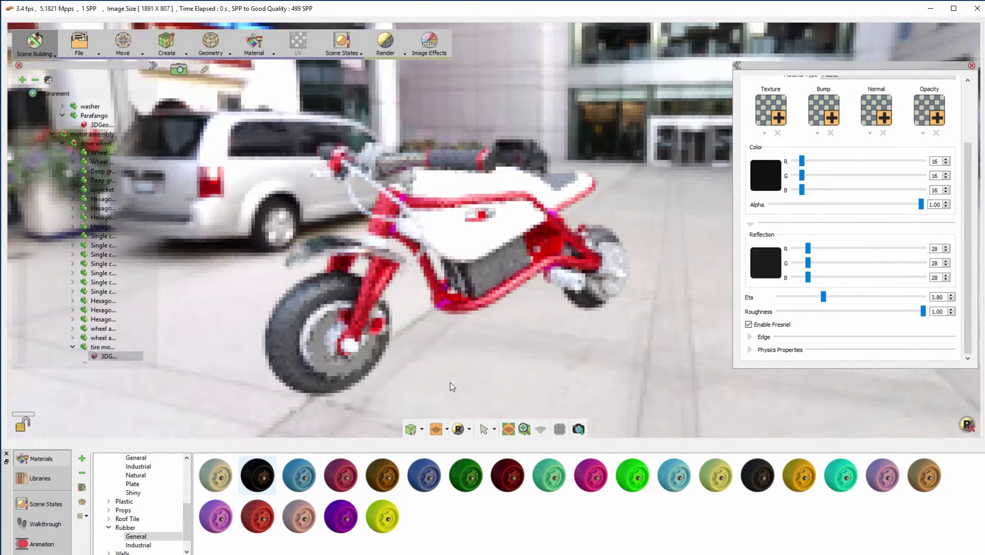
scroll(470, 362, up, 3)
click(494, 429)
click(497, 455)
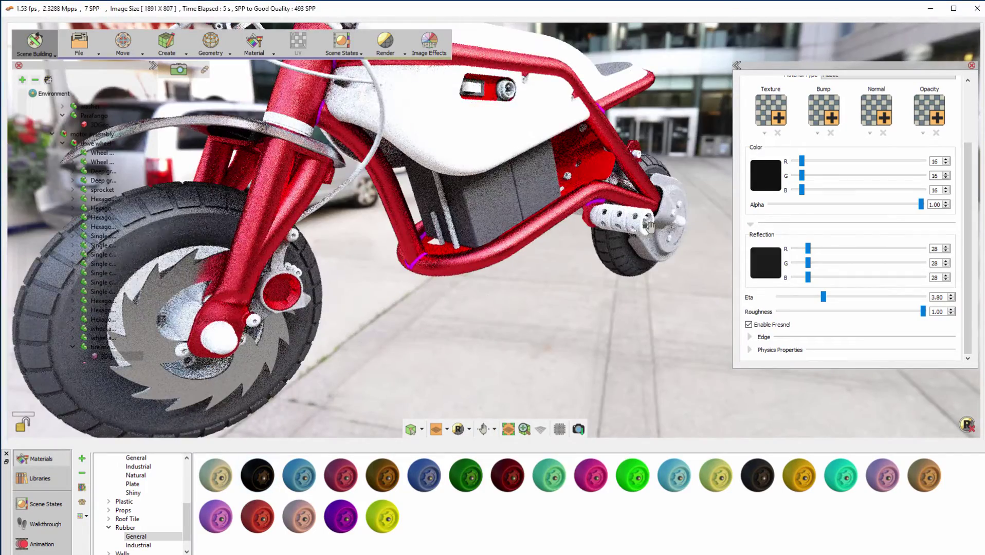
drag(443, 408, 488, 438)
click(493, 429)
click(497, 445)
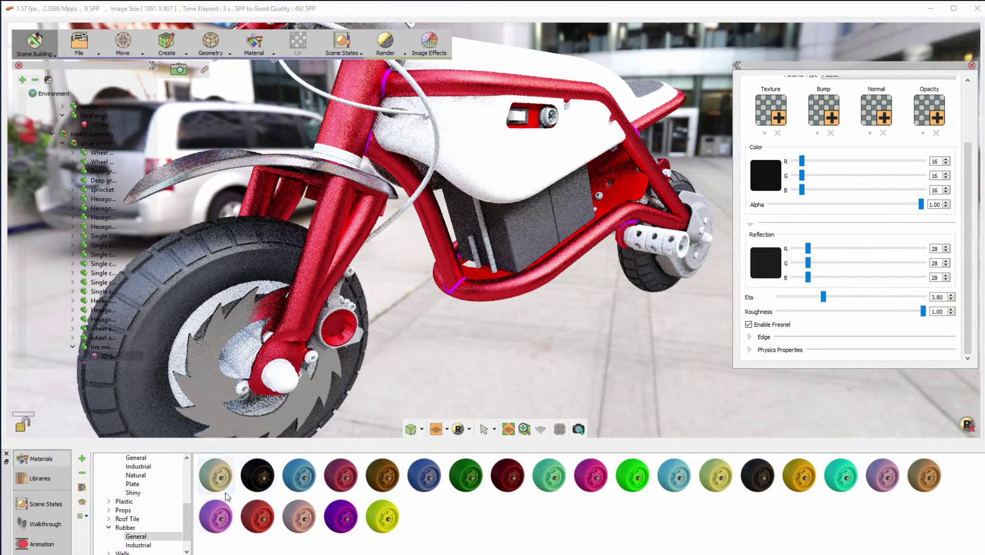
drag(187, 513, 445, 293)
click(135, 493)
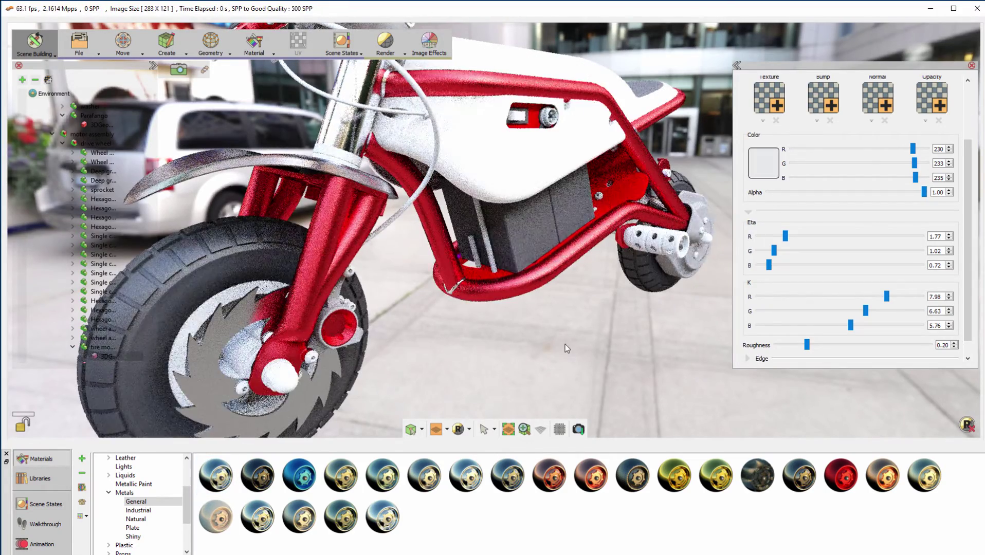
Apply a dark rubber from the General rubbers to the handlebar grips
scroll(565, 344, down, 5)
middle_drag(515, 348, 776, 360)
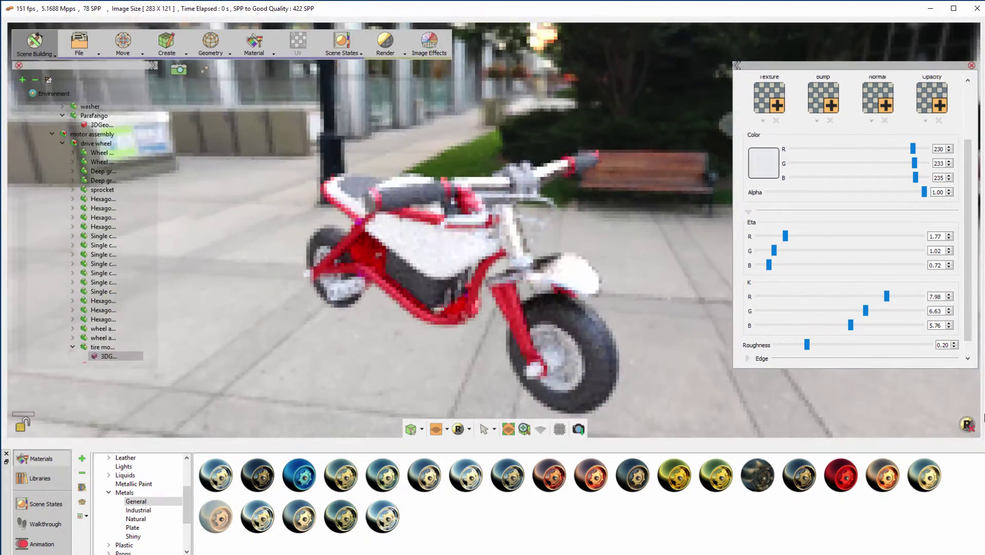
scroll(155, 520, down, 3)
click(152, 520)
drag(756, 474, 402, 199)
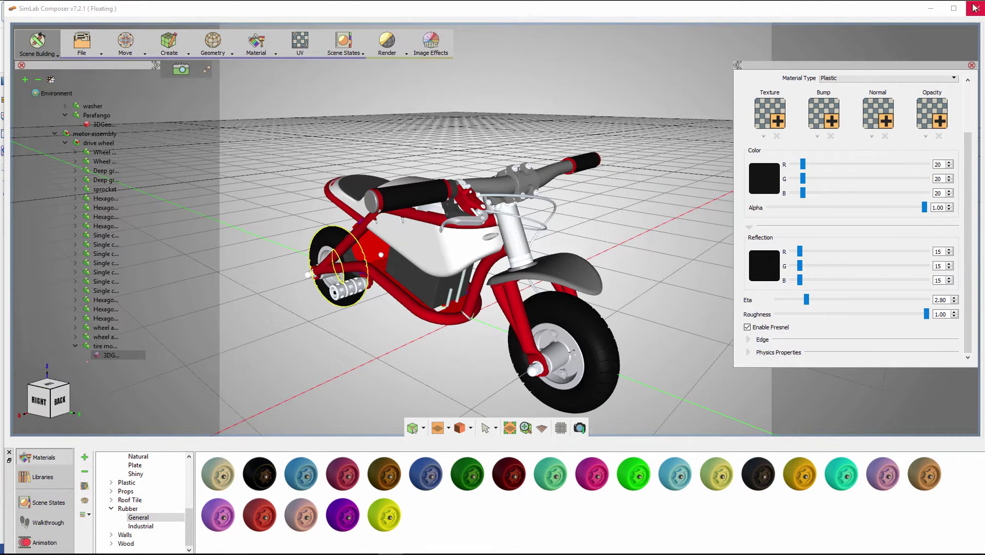
Switch to Solid Edge and open the test seduta V2 - cr.par body cover for in-place editing within the assembly
click(931, 8)
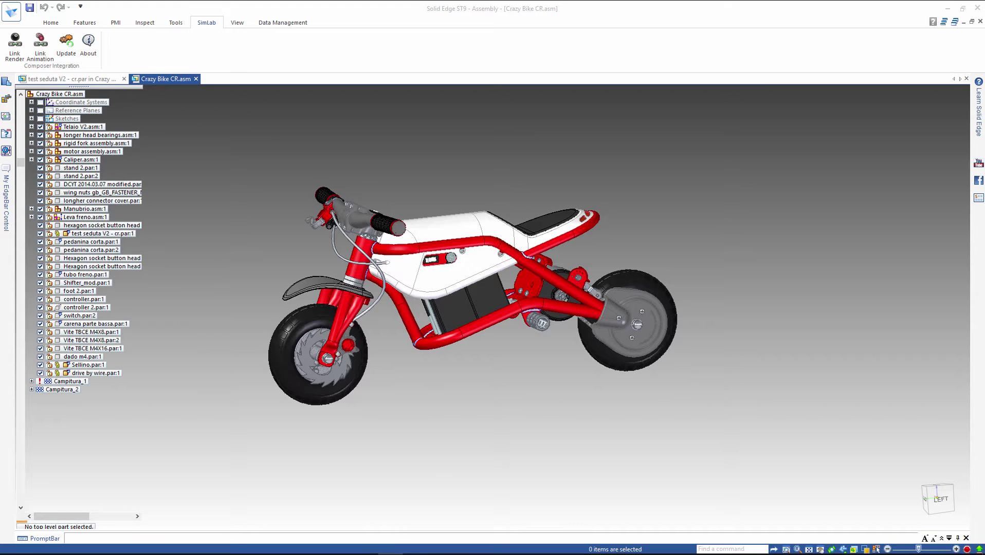
middle_drag(401, 364, 388, 381)
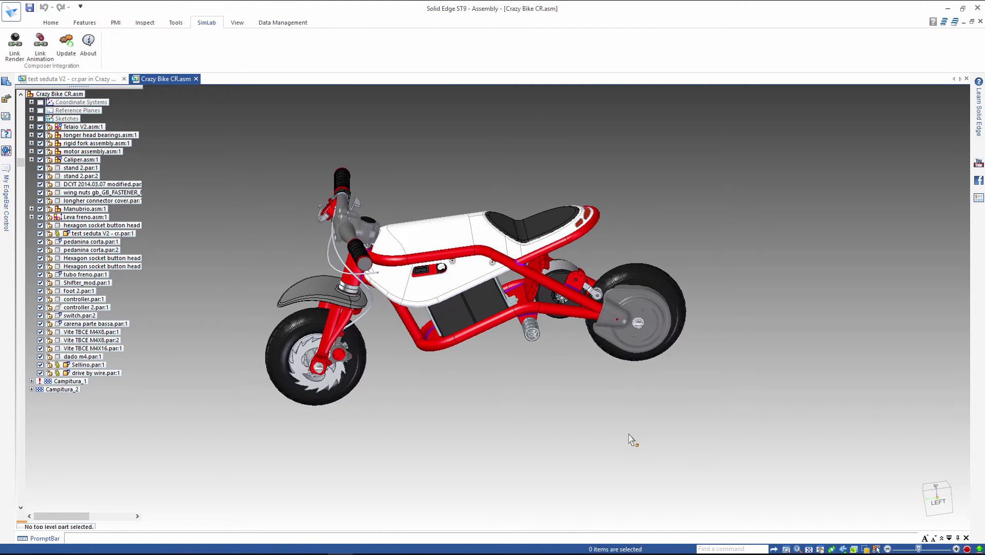
mouse_move(632, 440)
middle_down()
mouse_move(637, 464)
mouse_move(598, 445)
mouse_move(640, 427)
middle_up()
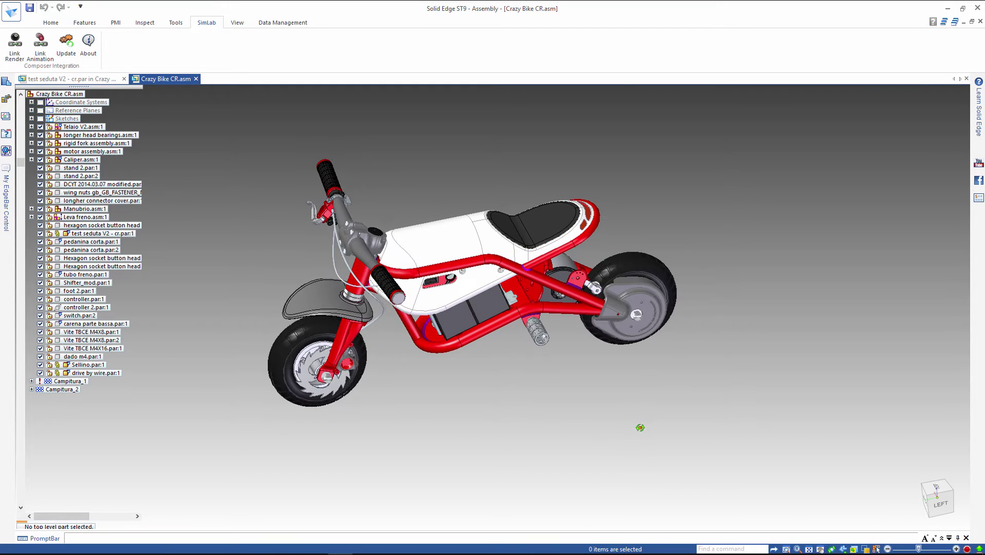
click(416, 277)
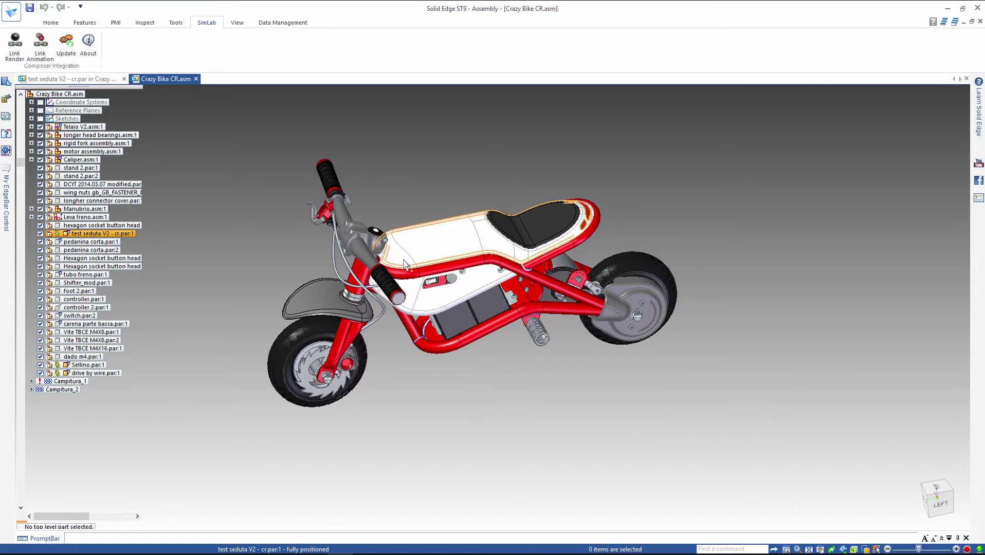
click(83, 26)
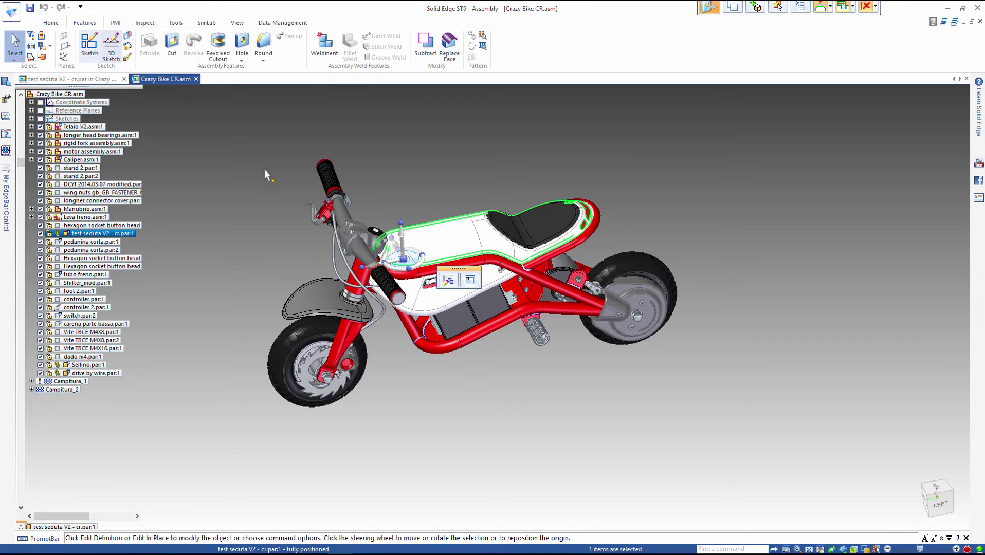
click(466, 283)
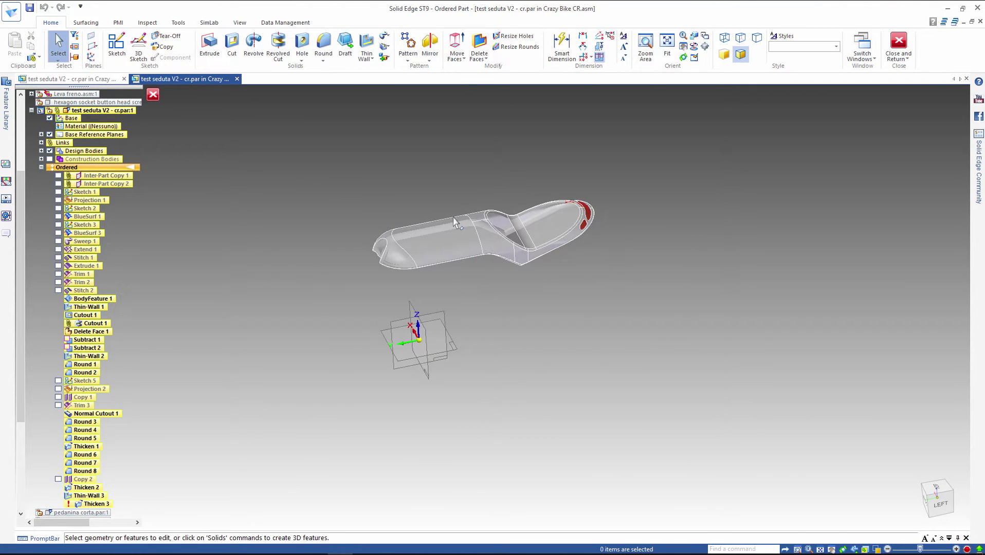
Thicken the single large side face of the tank cover by 3 mm towards the outside
click(390, 38)
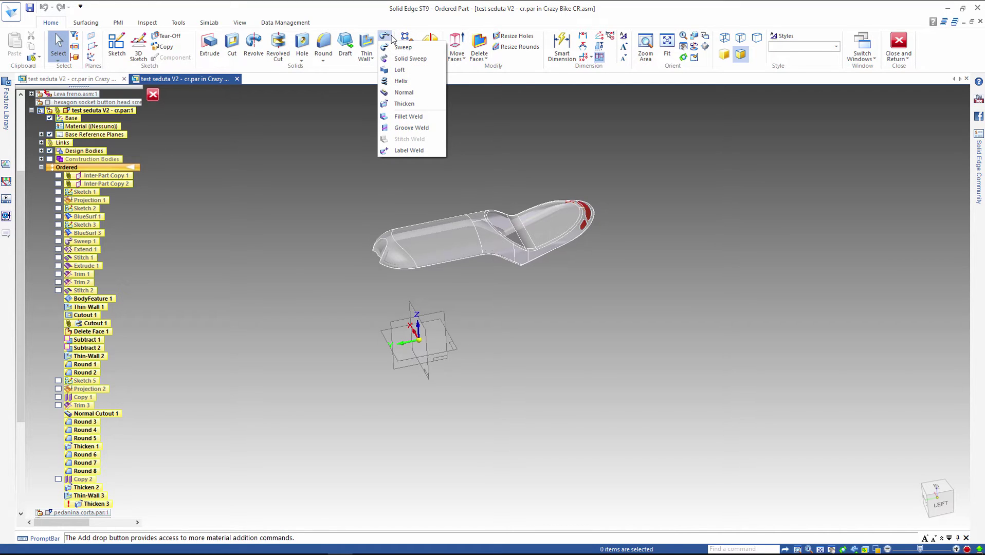
click(393, 103)
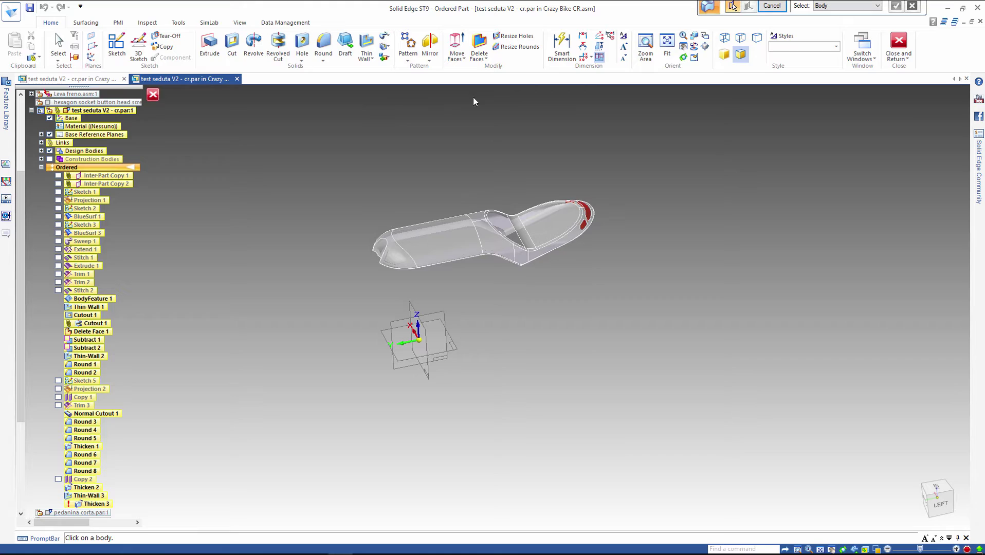
click(821, 6)
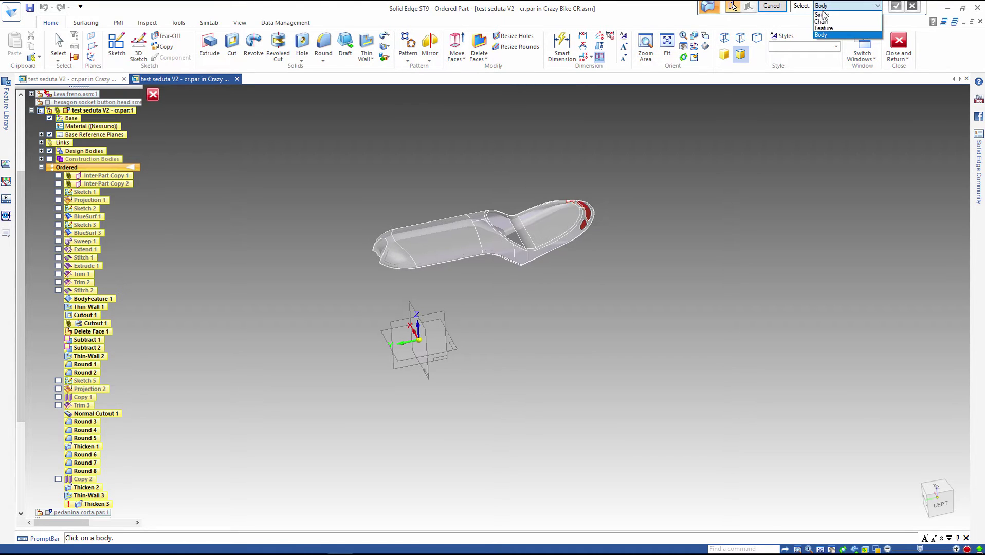
click(823, 14)
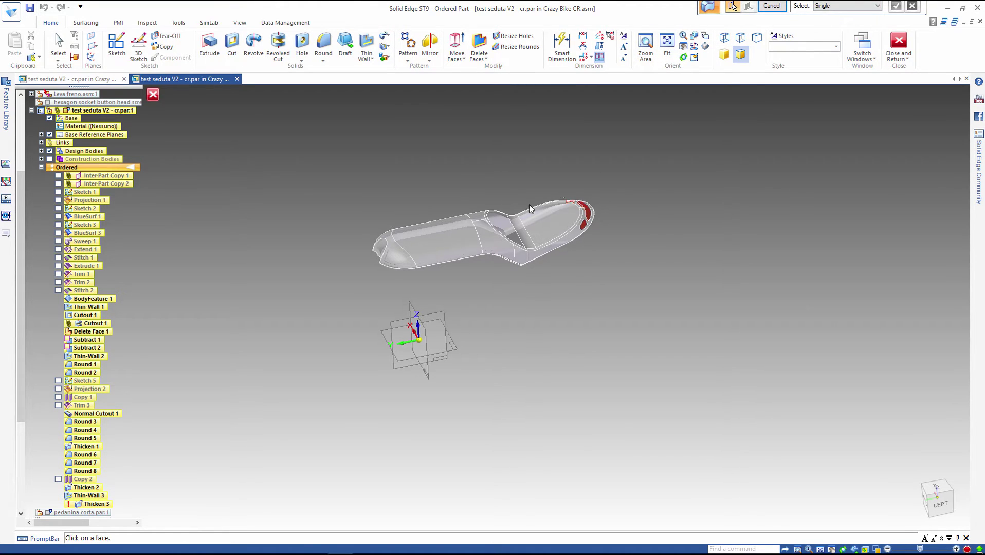
click(441, 252)
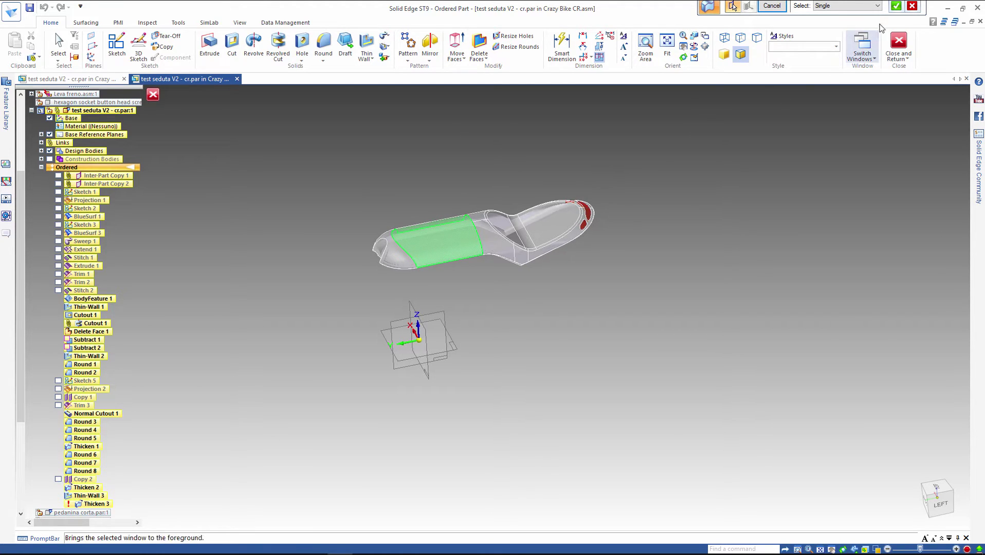
click(896, 6)
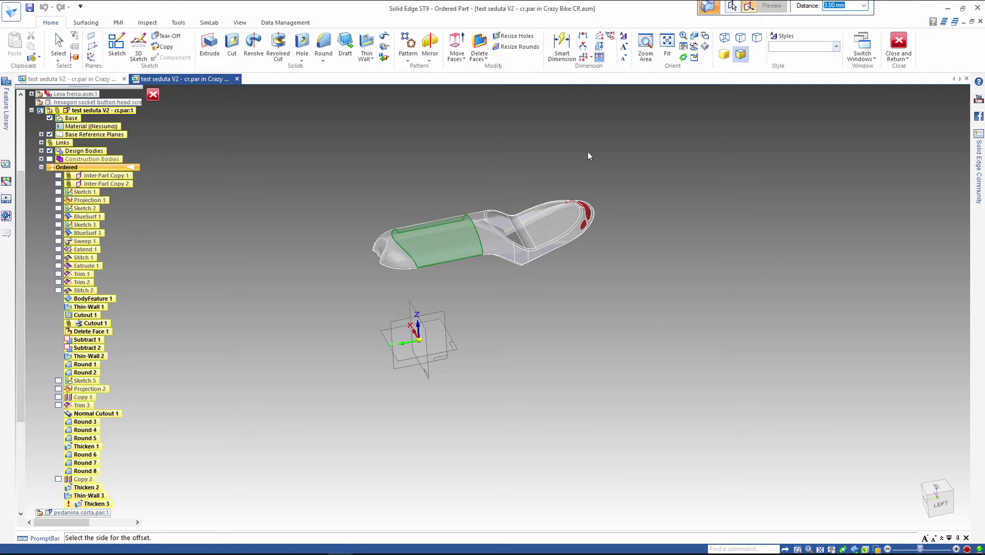
click(431, 223)
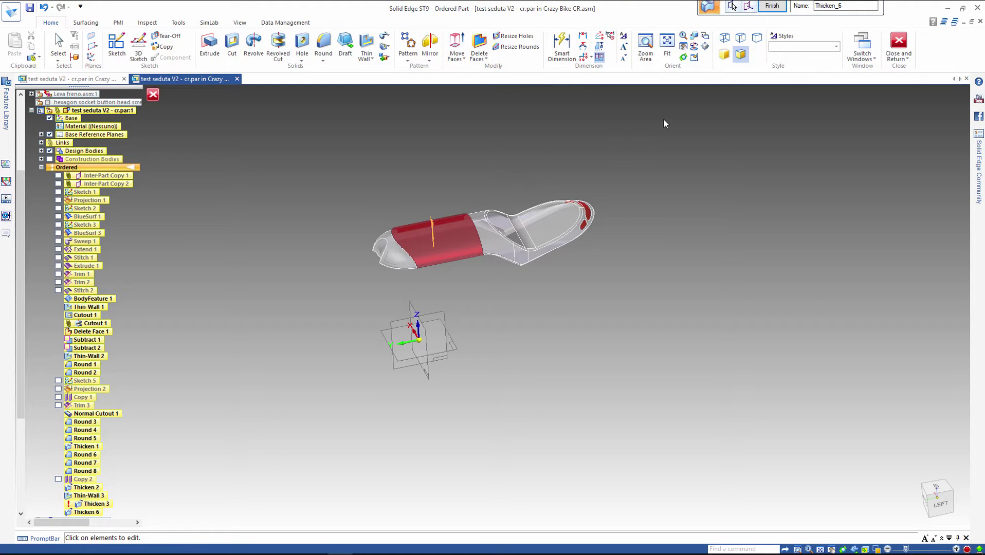
click(771, 7)
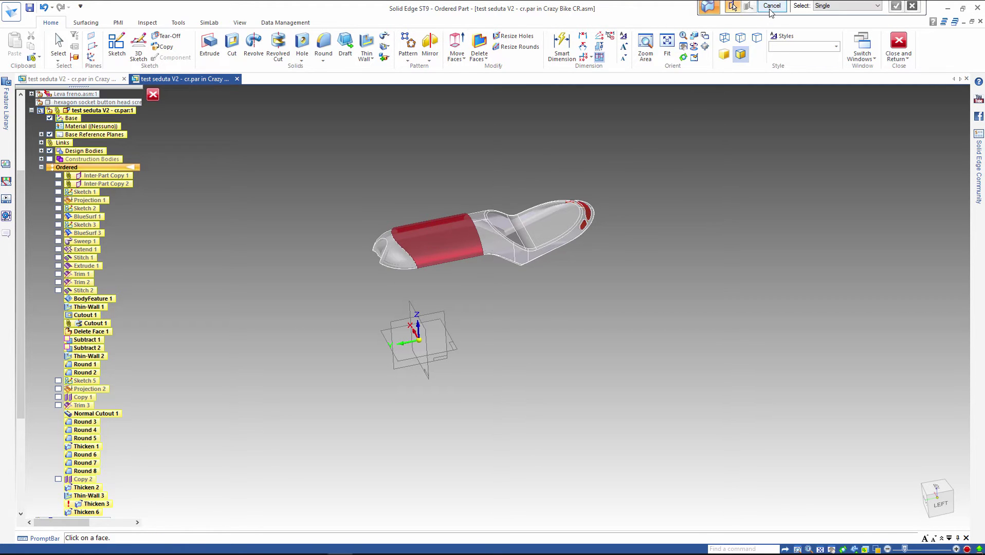
Return to the Crazy Bike CR assembly, update its SimLab link and switch to SimLab Composer
click(896, 47)
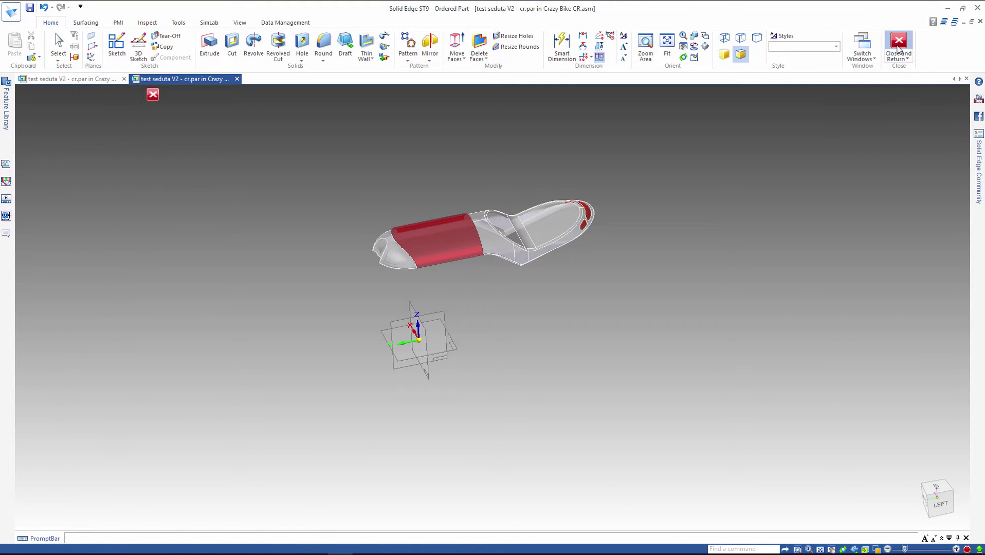
click(897, 48)
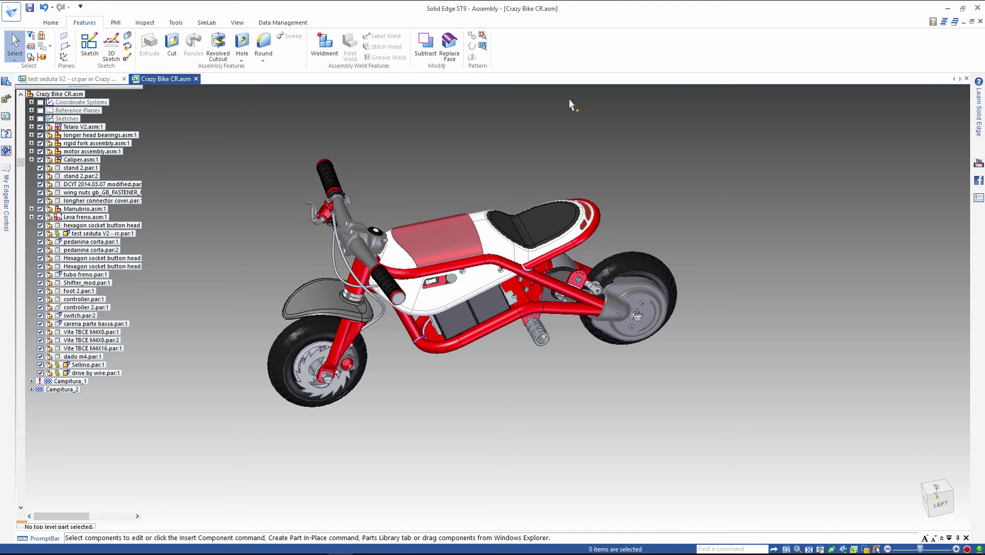
click(198, 25)
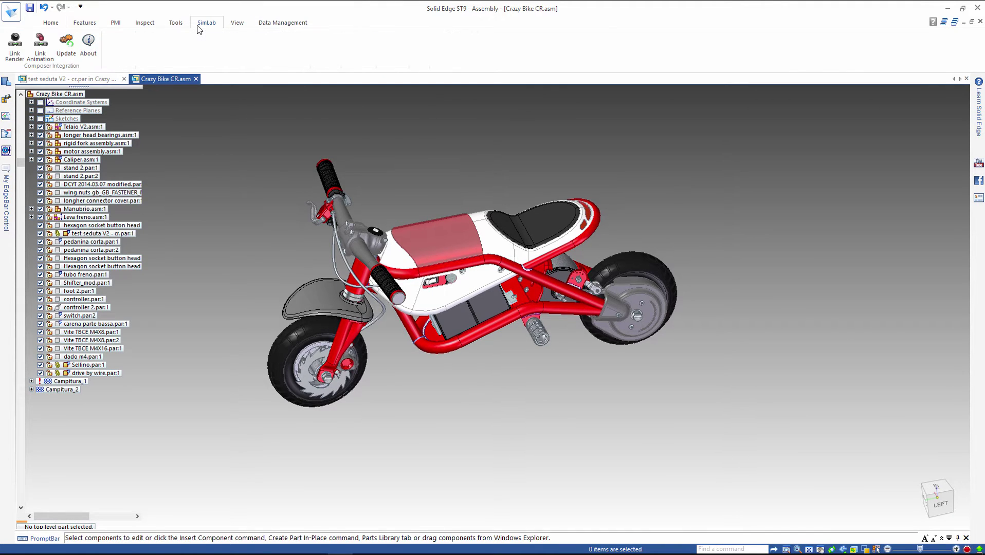
click(71, 54)
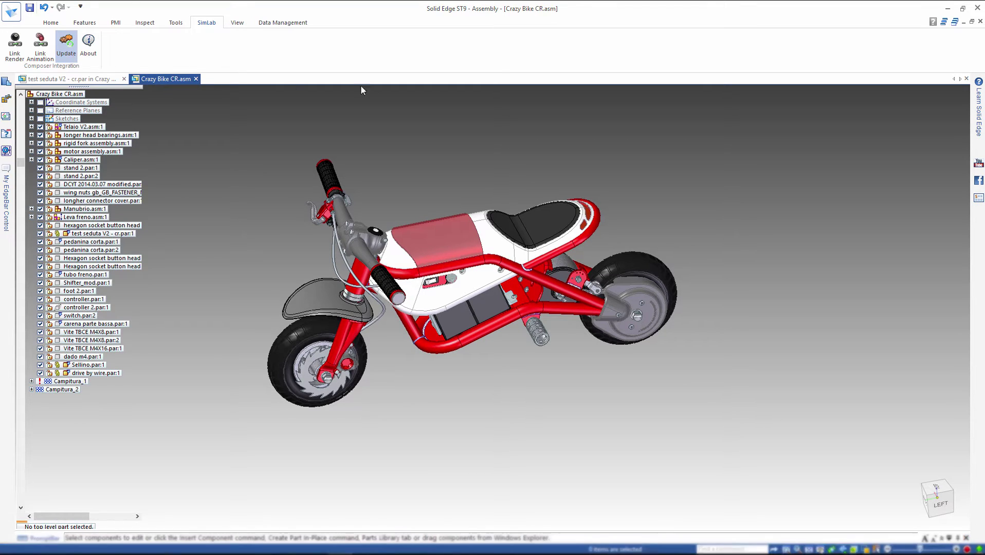
click(946, 9)
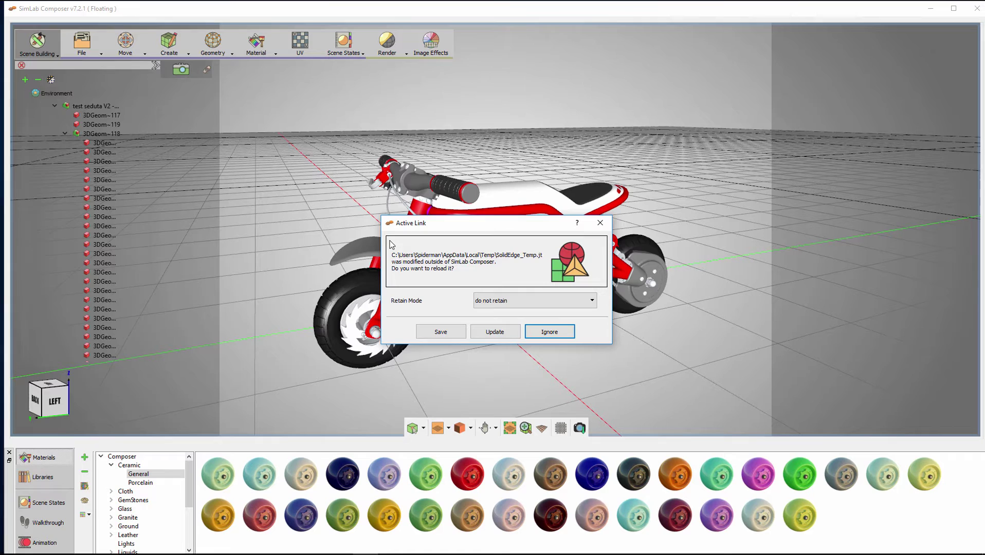
Check the retain mode options and update the linked bike model from the modified SolidEdge_Temp.jt file
click(588, 302)
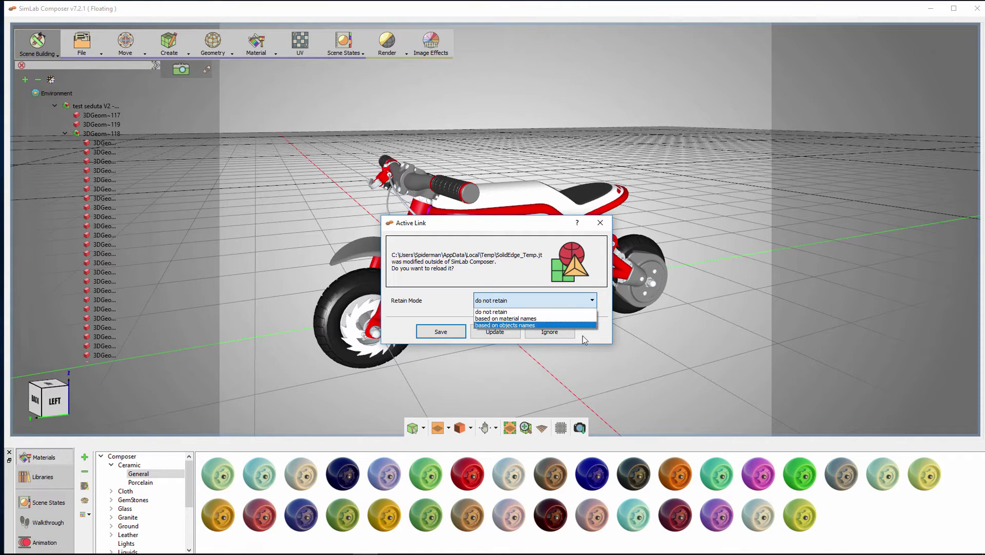
click(444, 309)
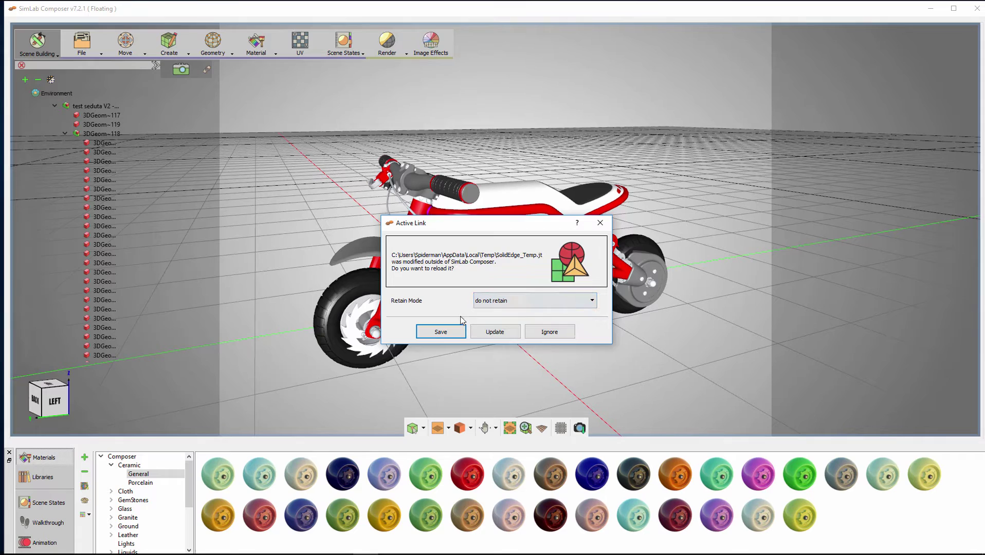
click(484, 332)
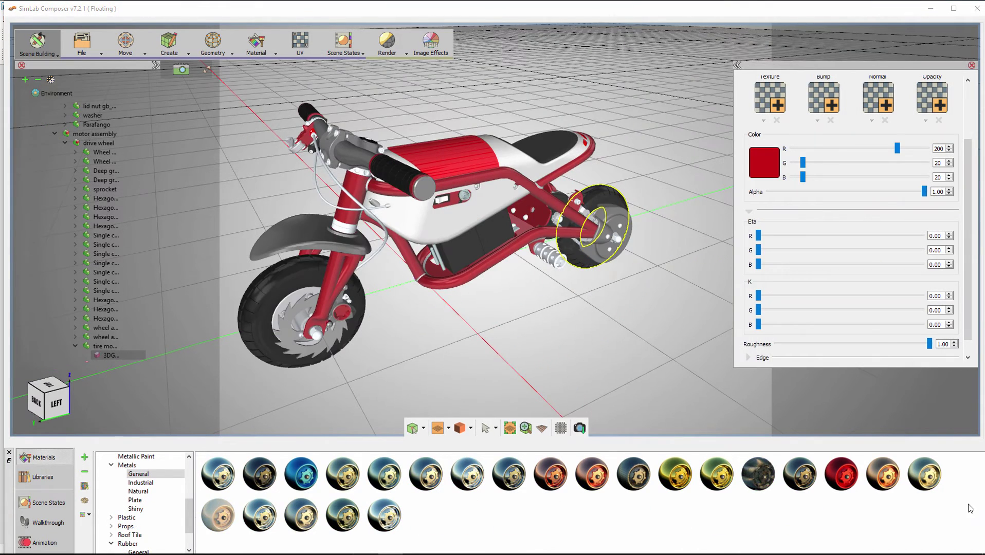
Start real-time rendering, apply a light silver metal from the General metals to the red tank panel and inspect the bike
click(661, 101)
key(r)
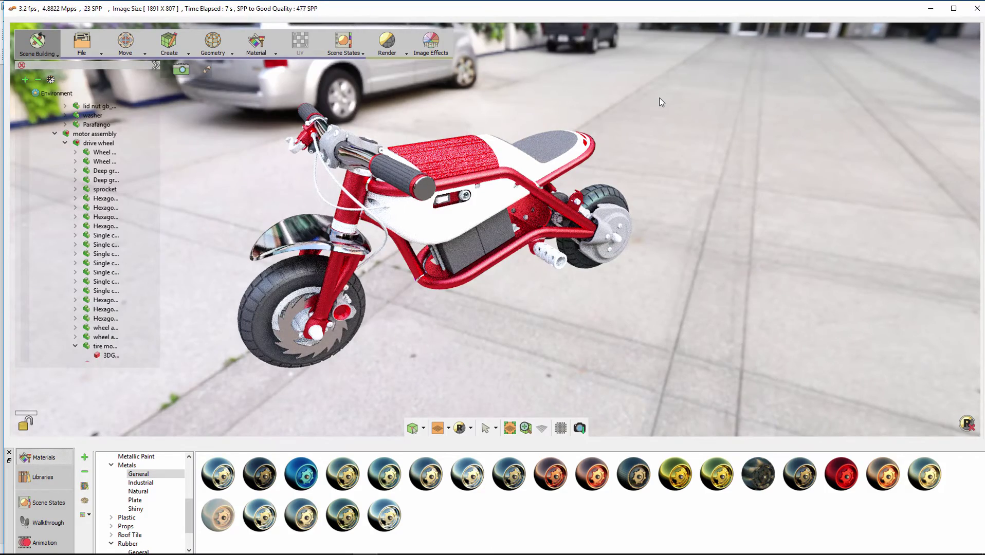
drag(220, 475, 427, 160)
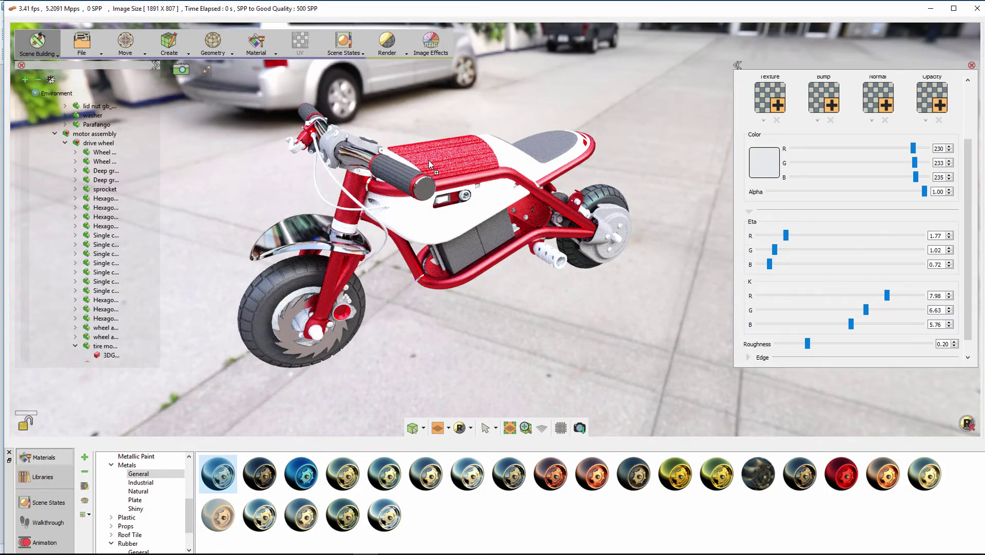
middle_drag(560, 317, 206, 343)
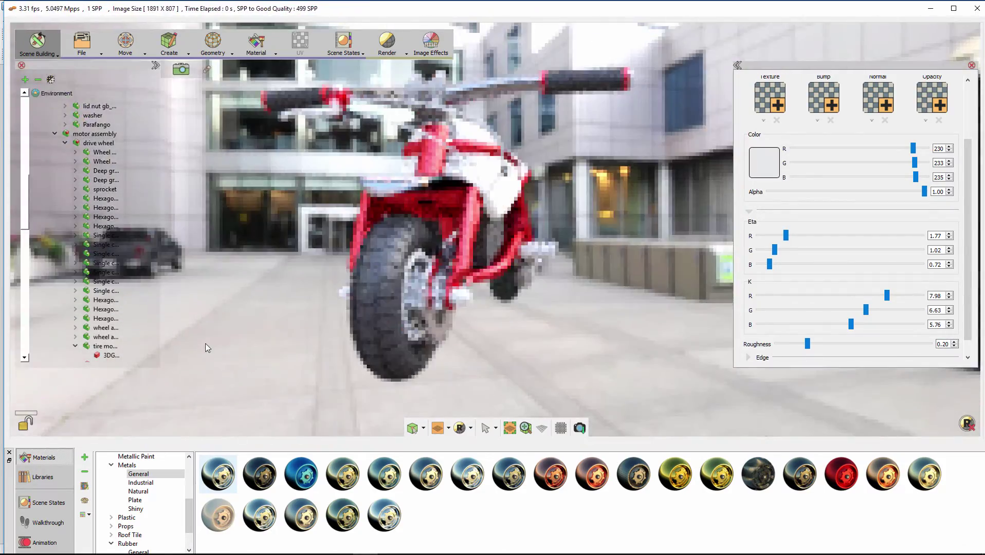
middle_drag(786, 376, 620, 416)
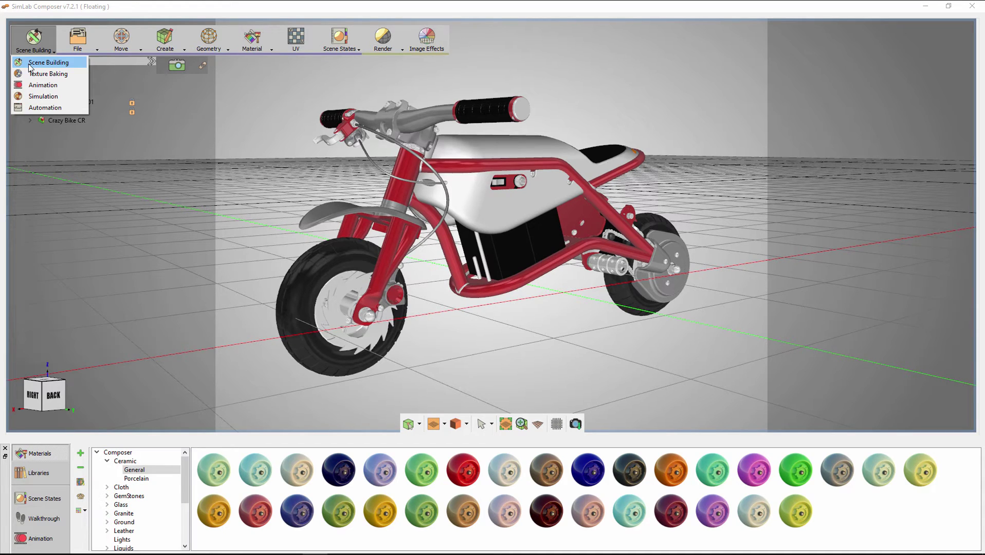
Change the workspace to Texture Baking and open the baking settings for the whole Crazy Bike CR model
click(31, 74)
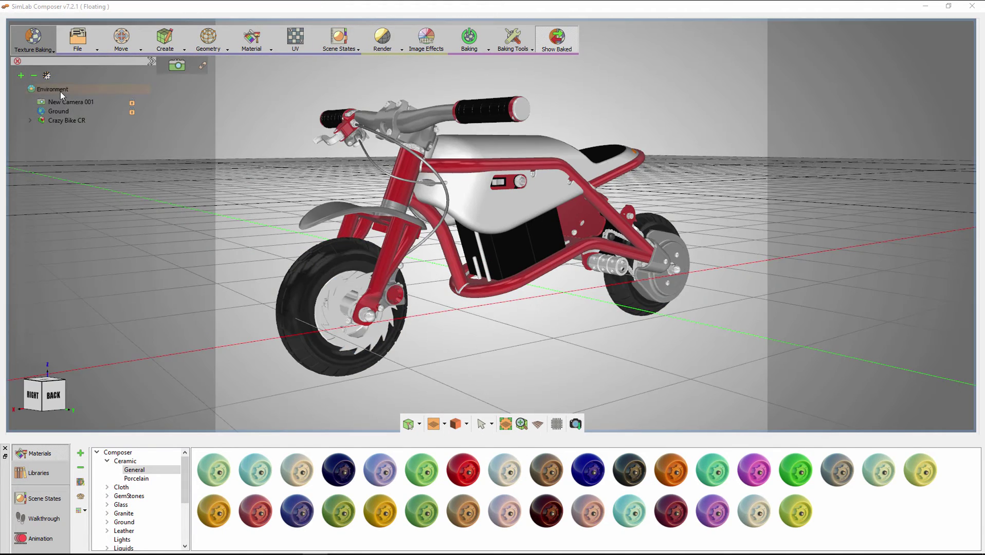
click(68, 120)
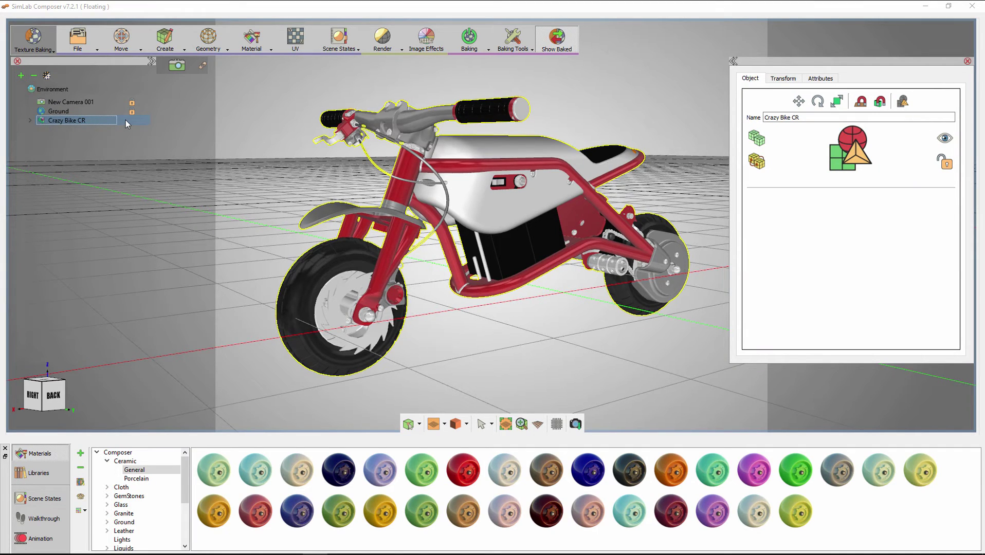
click(487, 50)
click(470, 73)
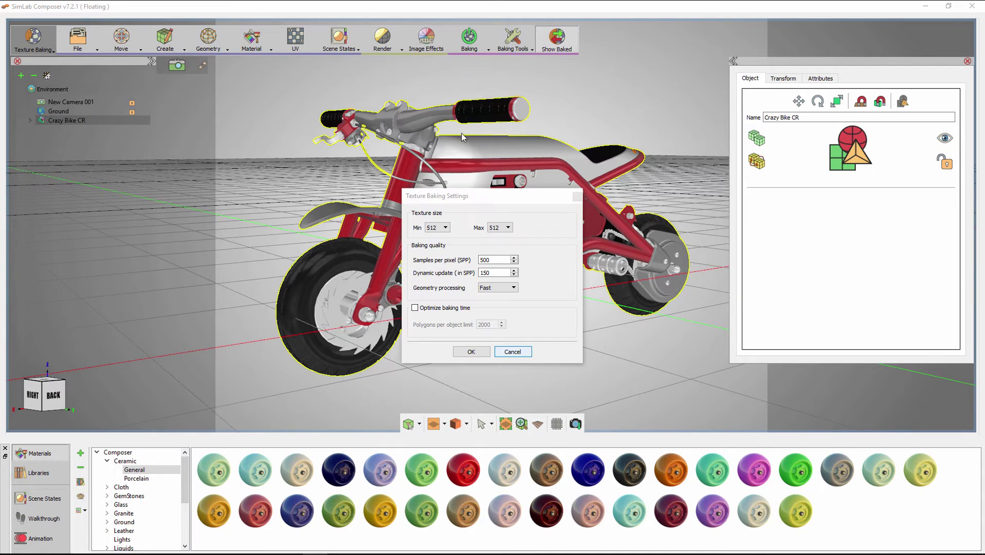
Set the maximum baking texture size to 1024, leave baking time optimization off and start the texture baking
click(443, 228)
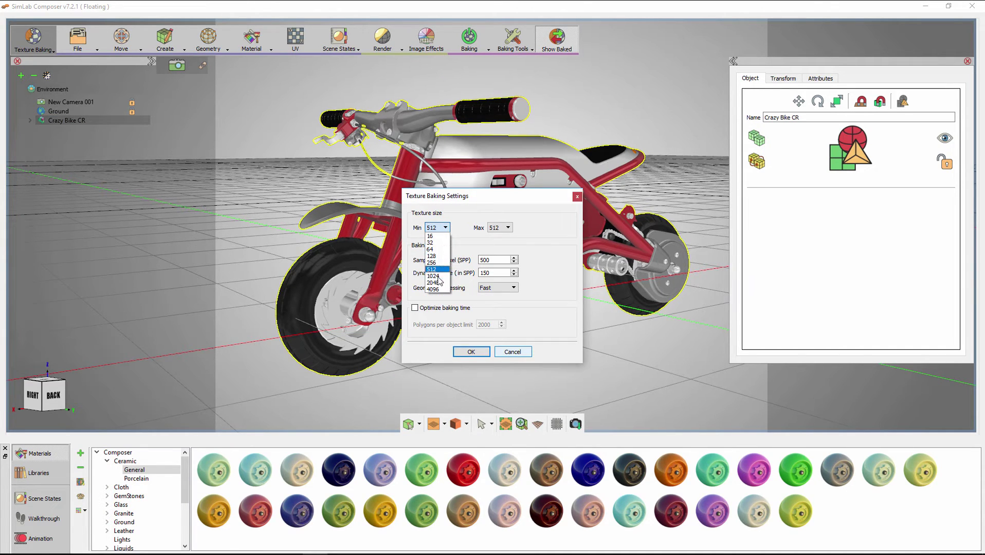
click(465, 238)
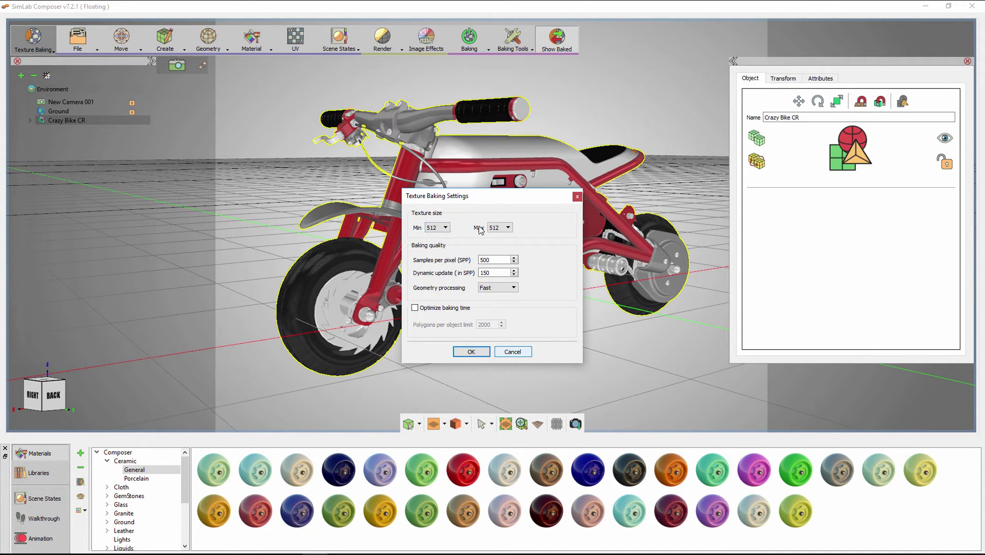
click(512, 230)
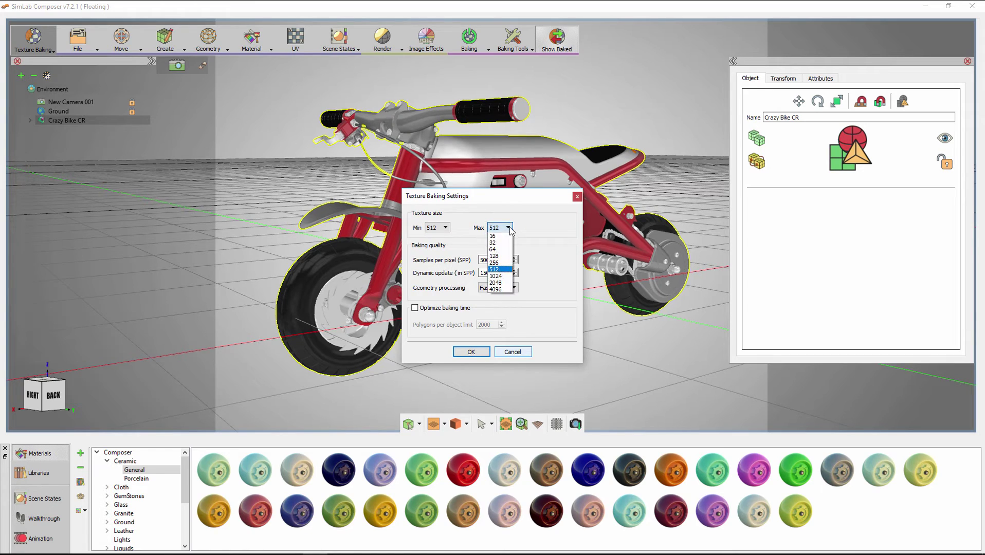
click(505, 276)
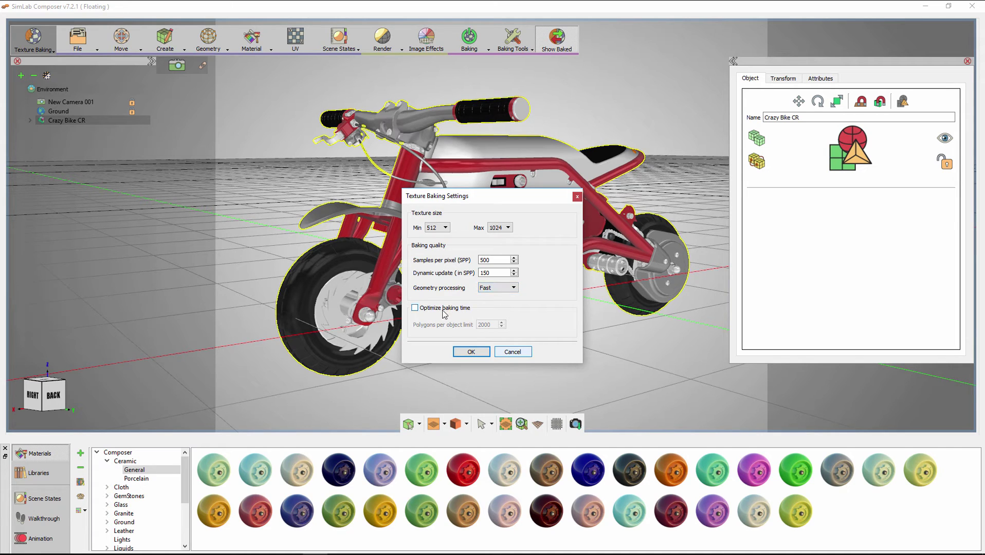
click(415, 308)
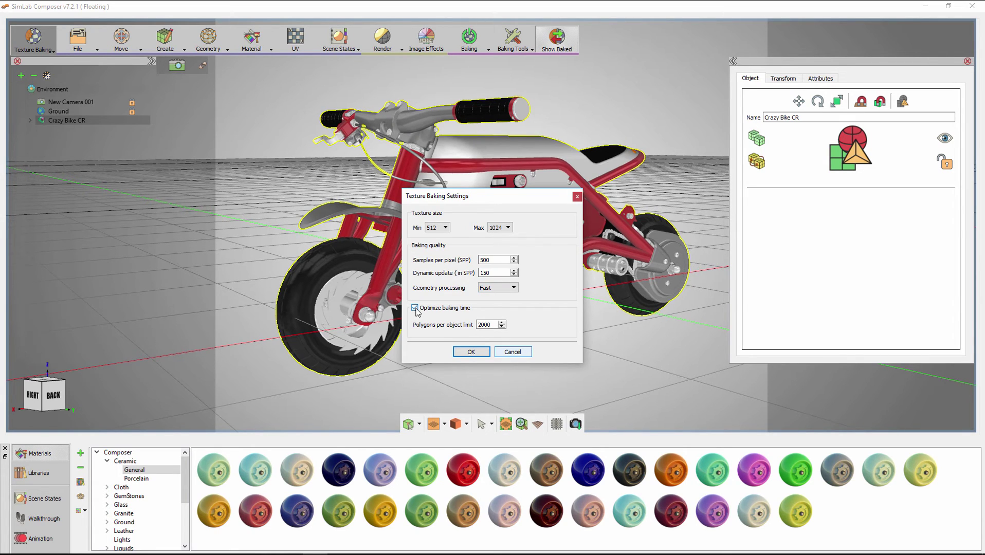
click(415, 308)
click(461, 351)
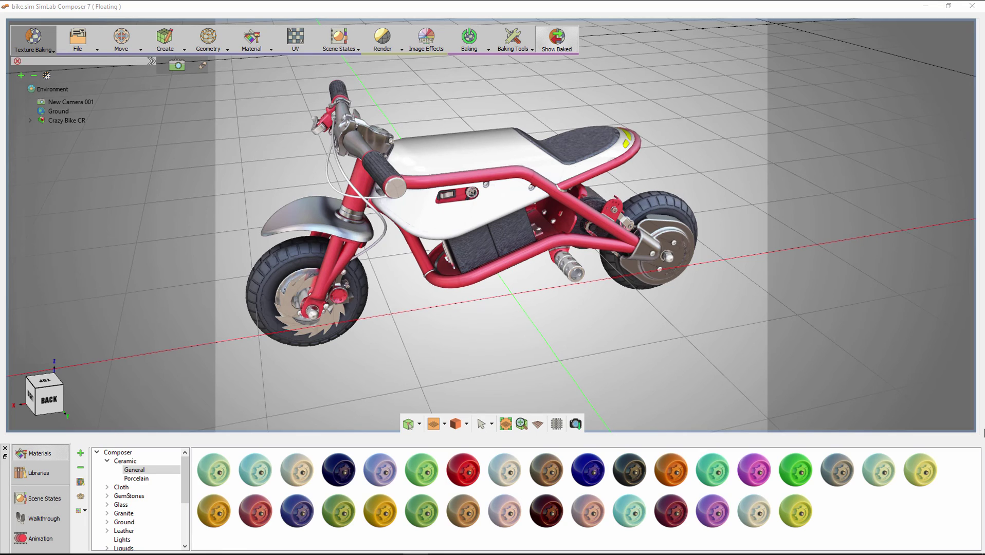
Examine the baked bike from another angle and compare it with the original model by toggling the baked display
middle_drag(509, 351, 721, 331)
scroll(561, 284, up, 6)
scroll(721, 331, down, 5)
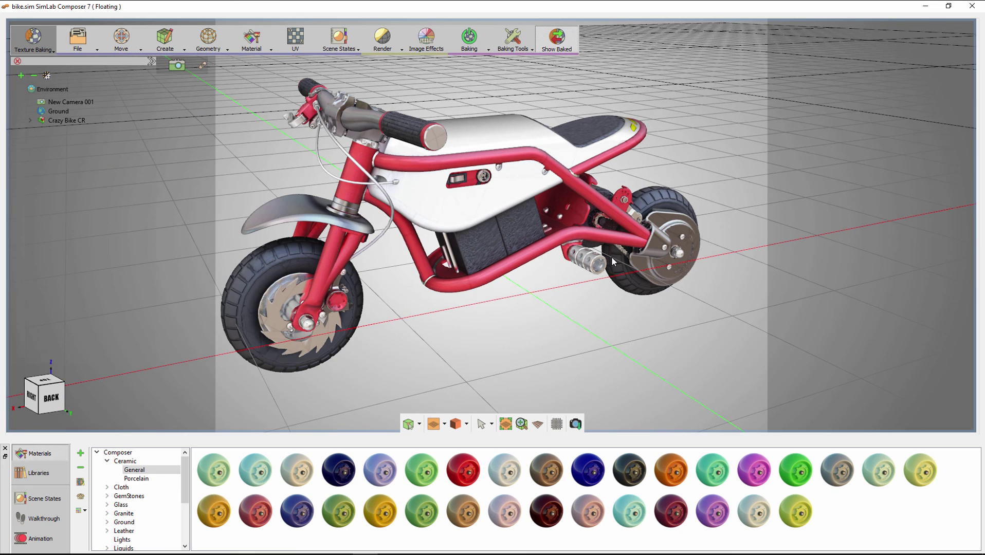
click(556, 38)
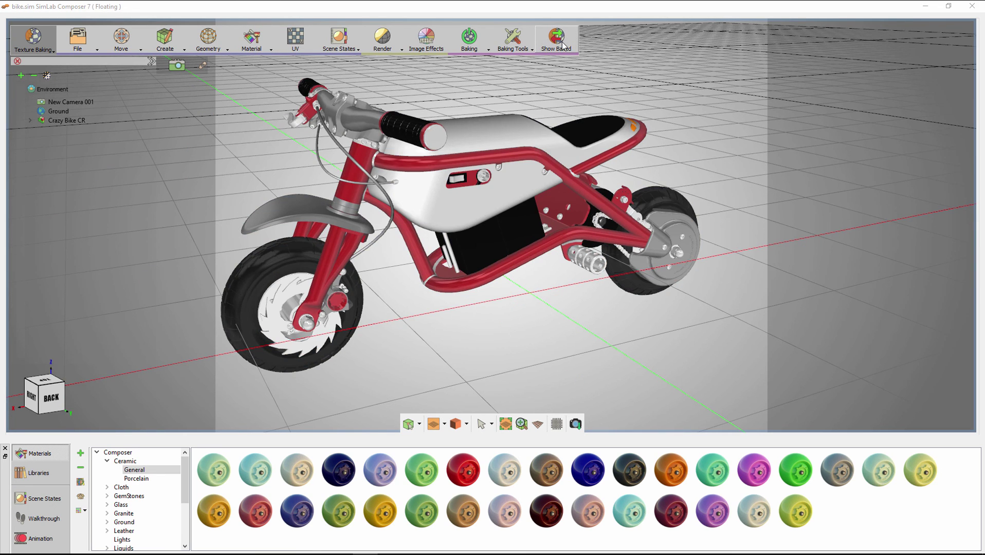
click(563, 46)
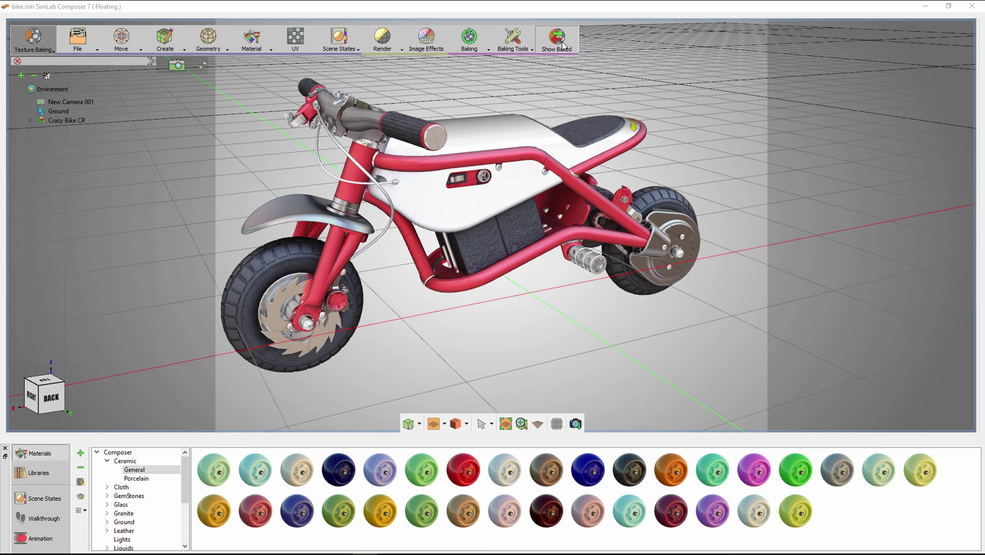